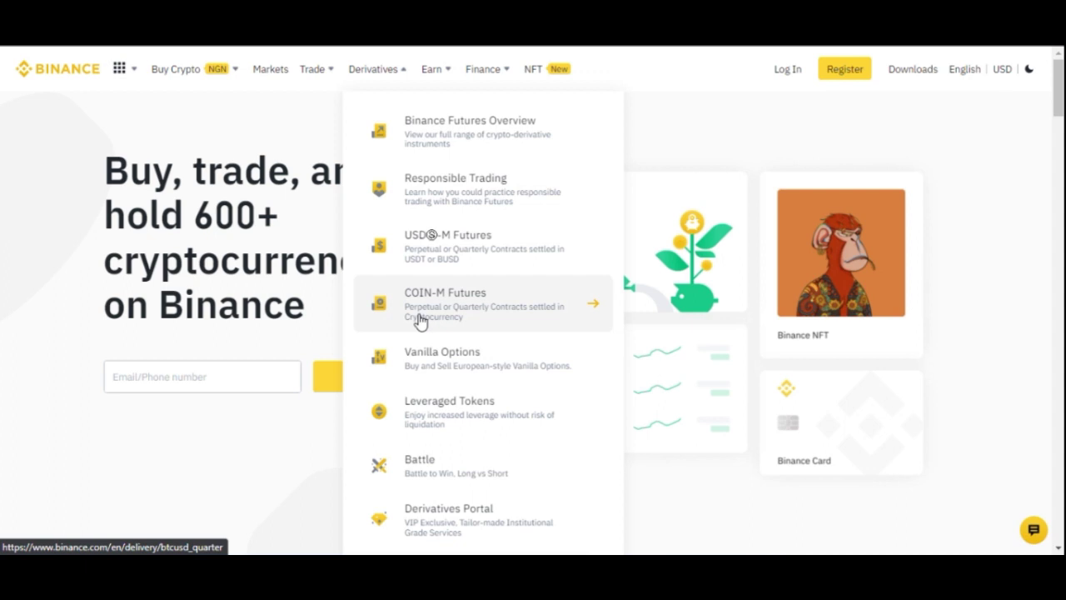
# Open the BTCUSDT Perpetual USDⓈ-M futures page and look over its chart, order book and order form
pyautogui.click(464, 241)
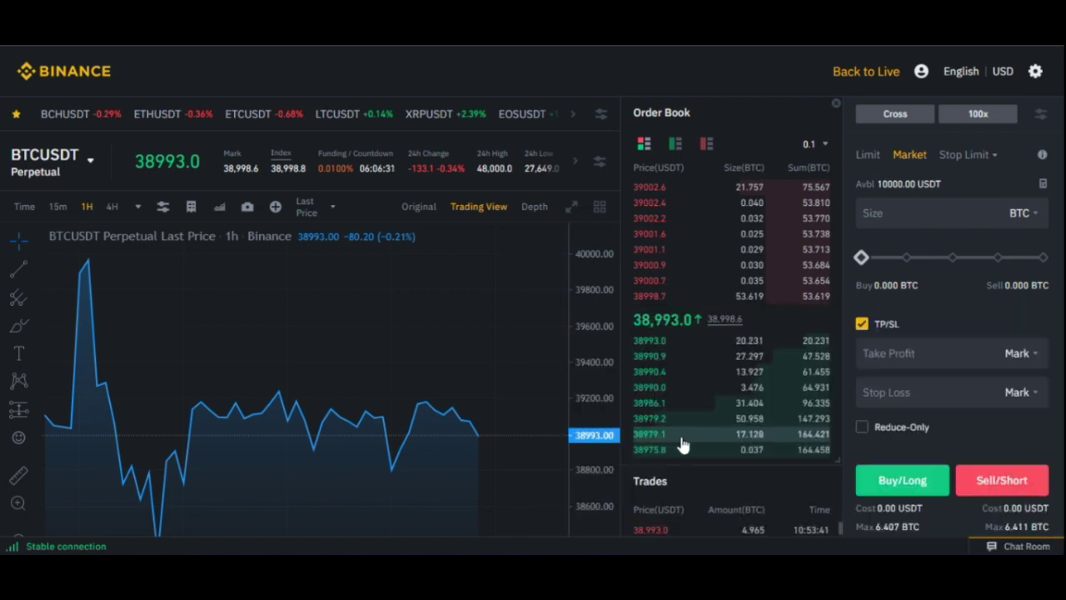
pyautogui.scroll(-1, 688, 410)
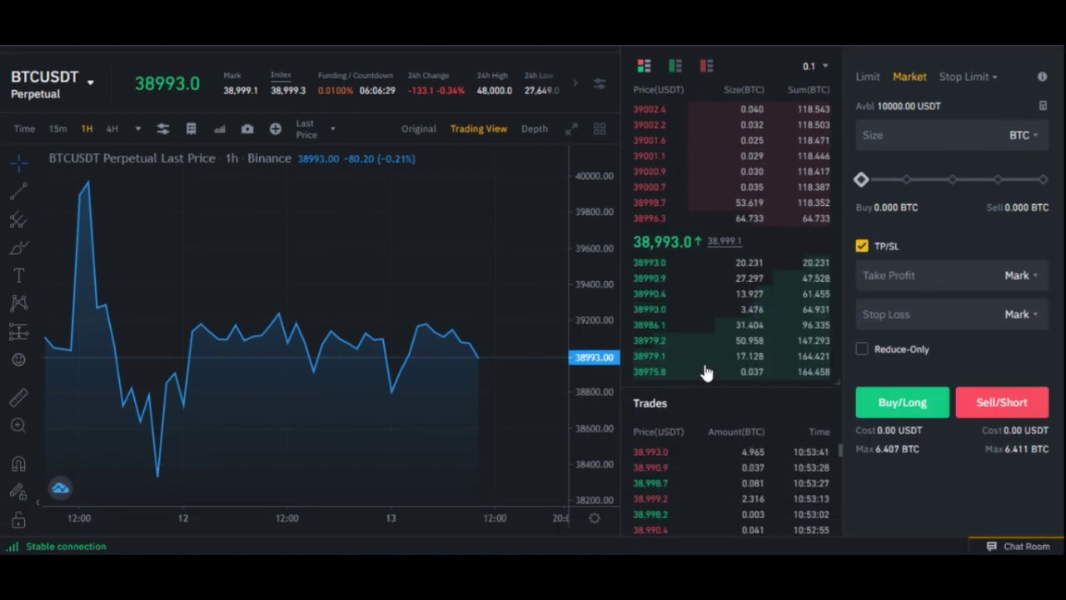
pyautogui.scroll(-2, 736, 366)
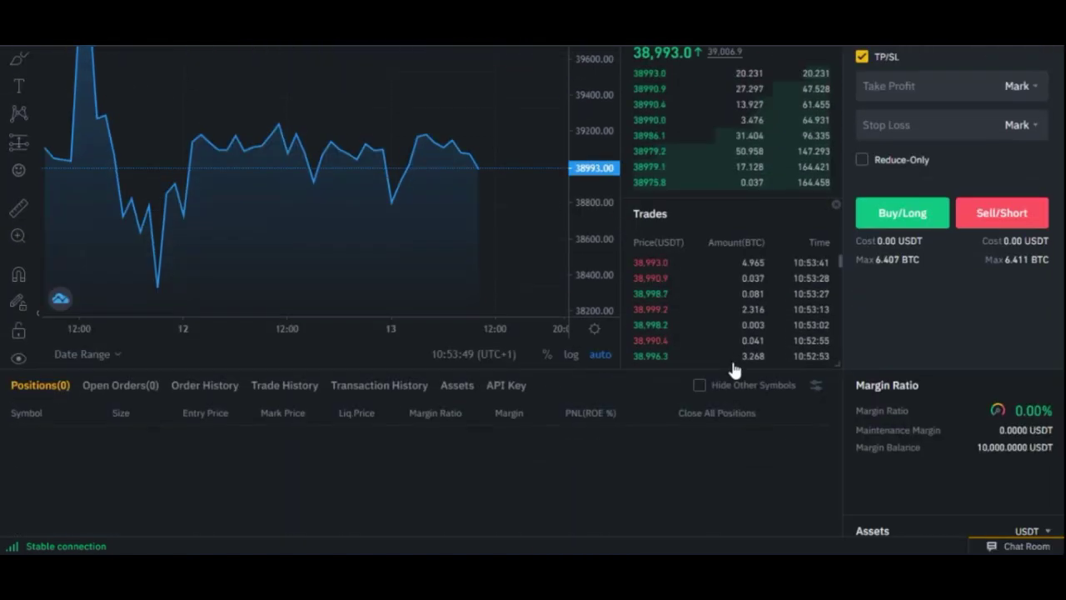
pyautogui.scroll(-1, 721, 388)
pyautogui.scroll(5, 721, 388)
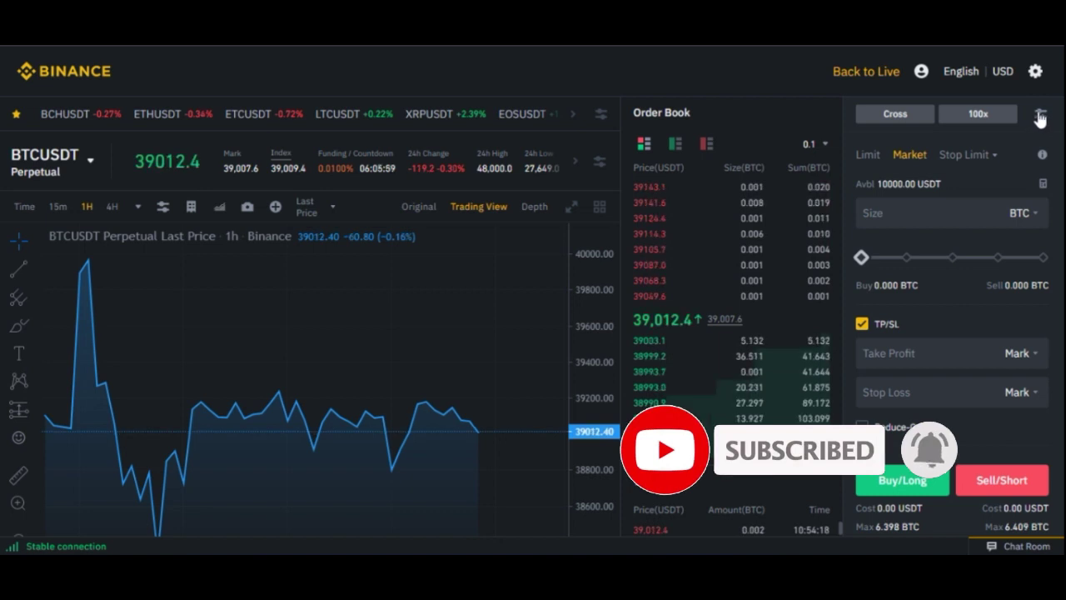
# Change Position Mode from one-way to Hedge Mode in the trading Preference settings
pyautogui.click(1040, 117)
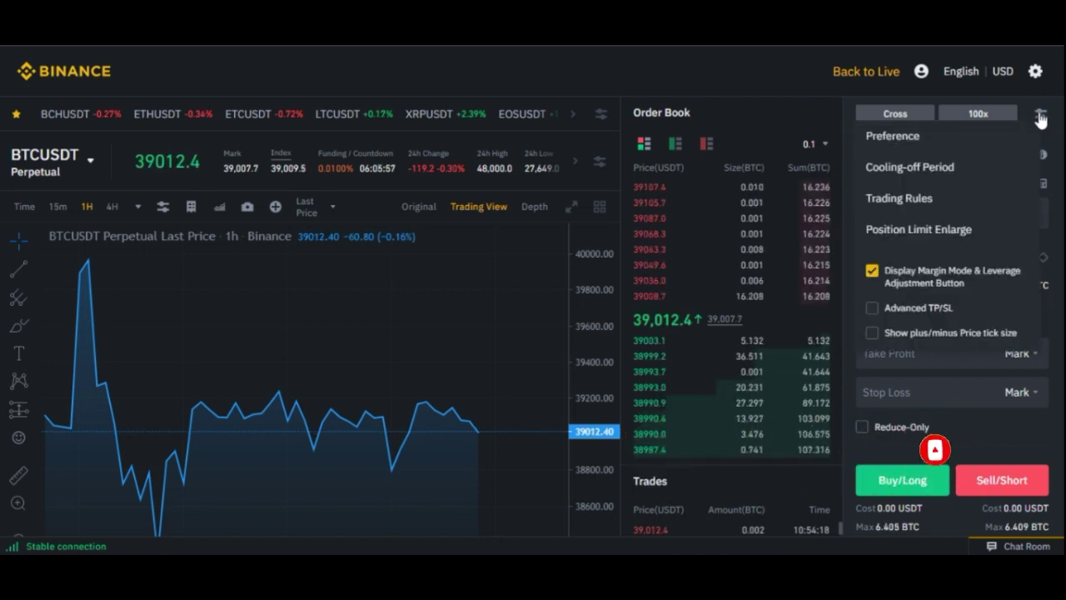
pyautogui.click(903, 140)
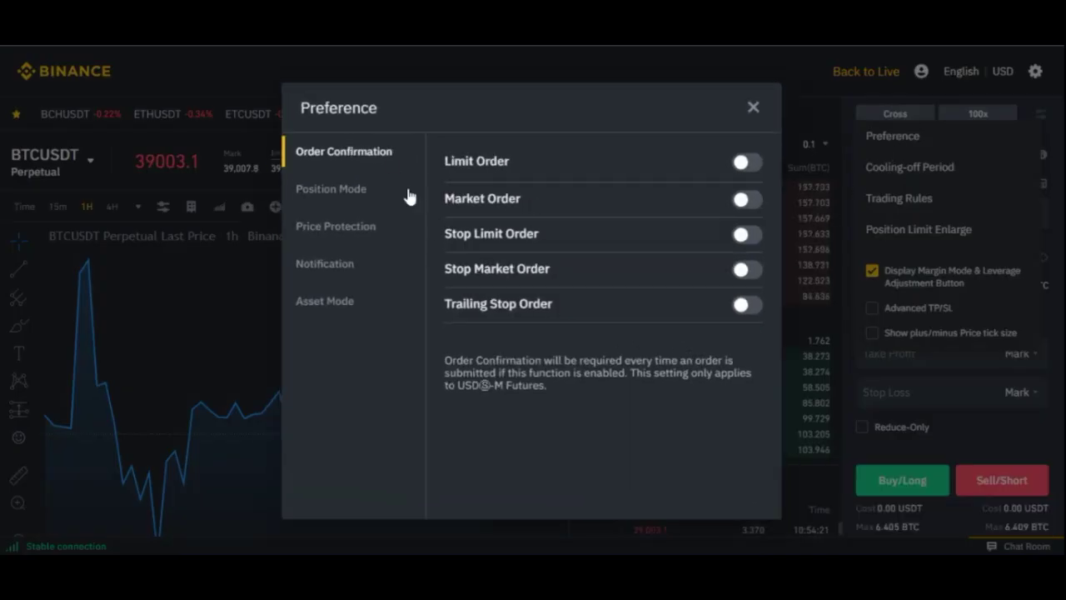
pyautogui.click(327, 192)
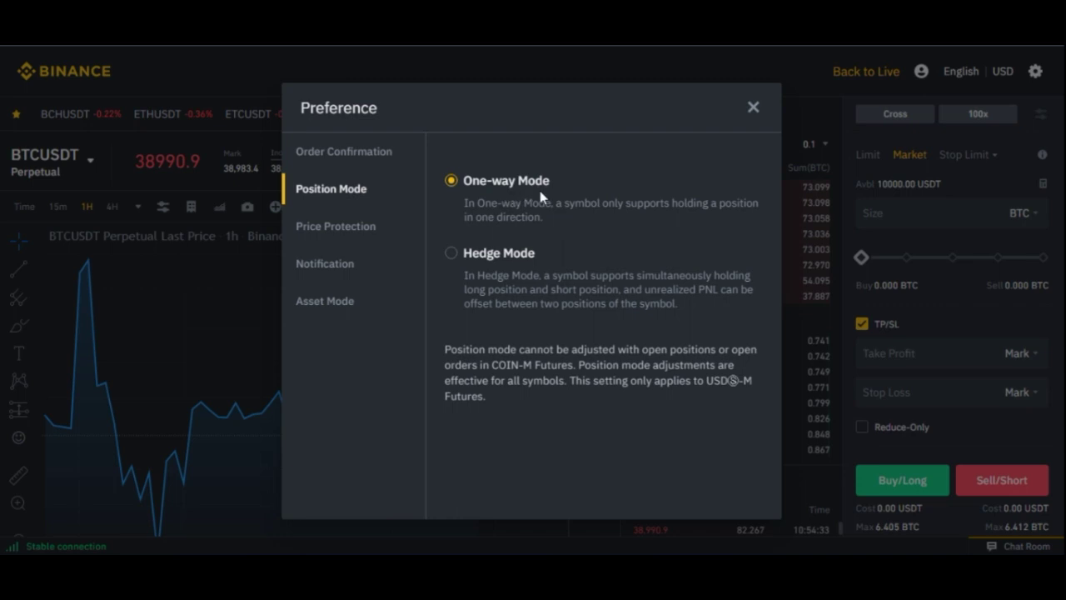
pyautogui.click(451, 255)
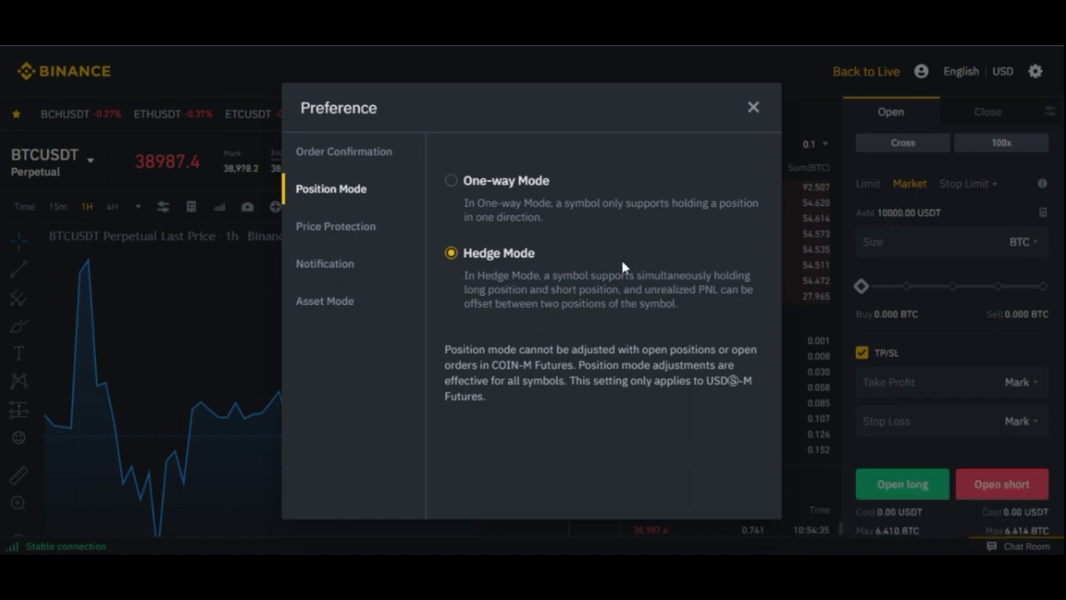
pyautogui.click(753, 107)
pyautogui.scroll(-4, 735, 326)
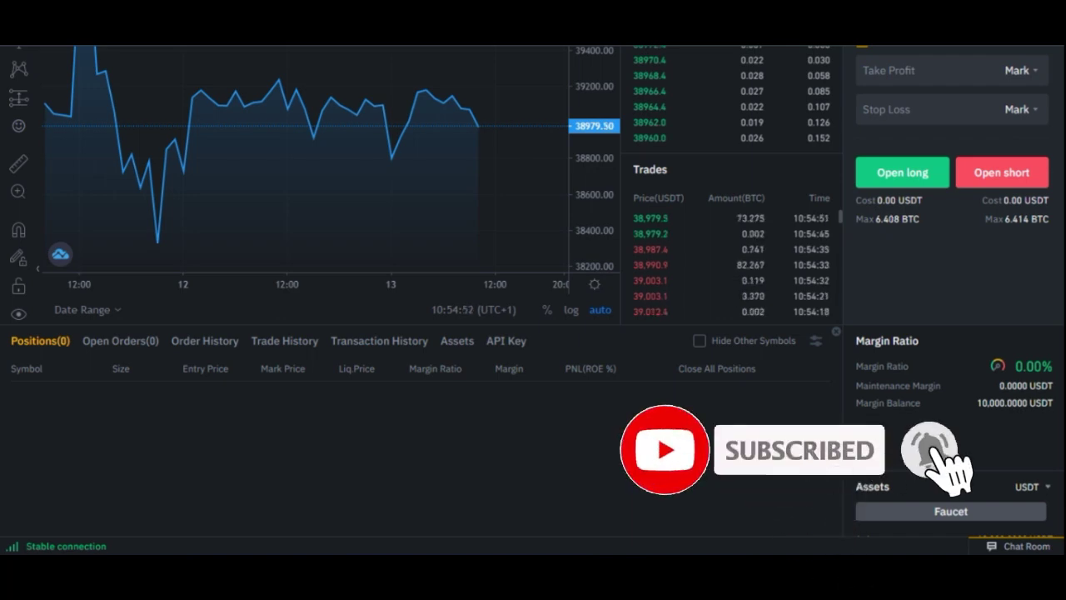
pyautogui.scroll(2, 819, 419)
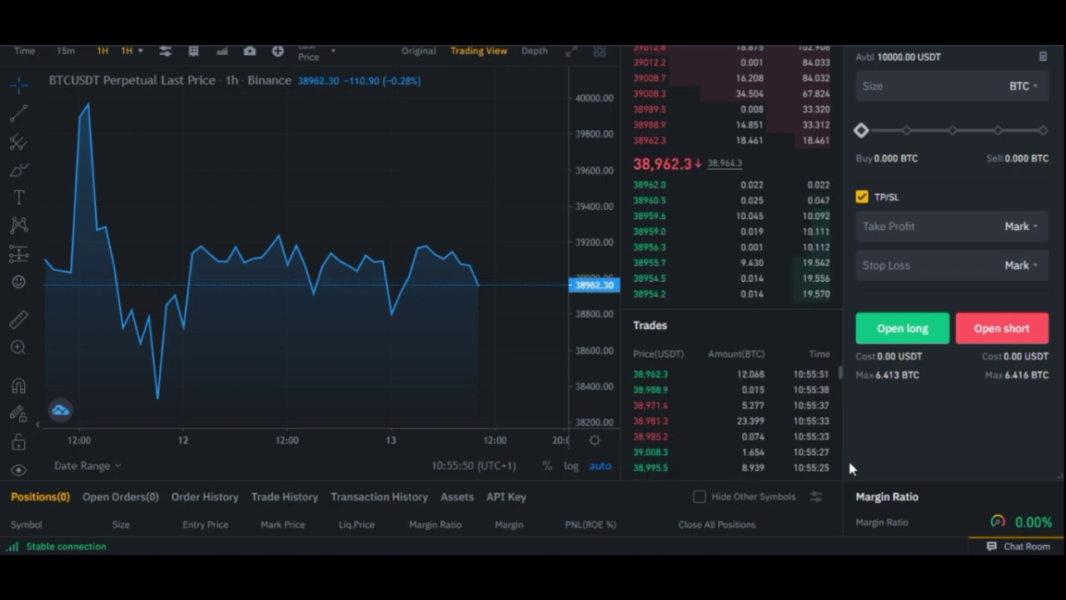
pyautogui.scroll(2, 895, 367)
pyautogui.scroll(-1, 895, 366)
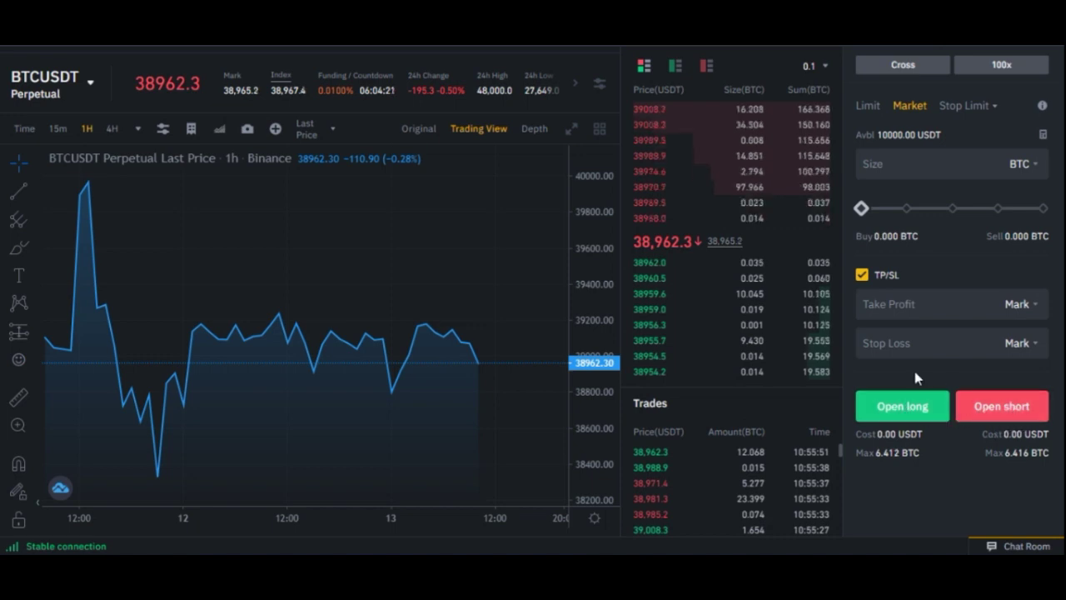
pyautogui.scroll(2, 918, 379)
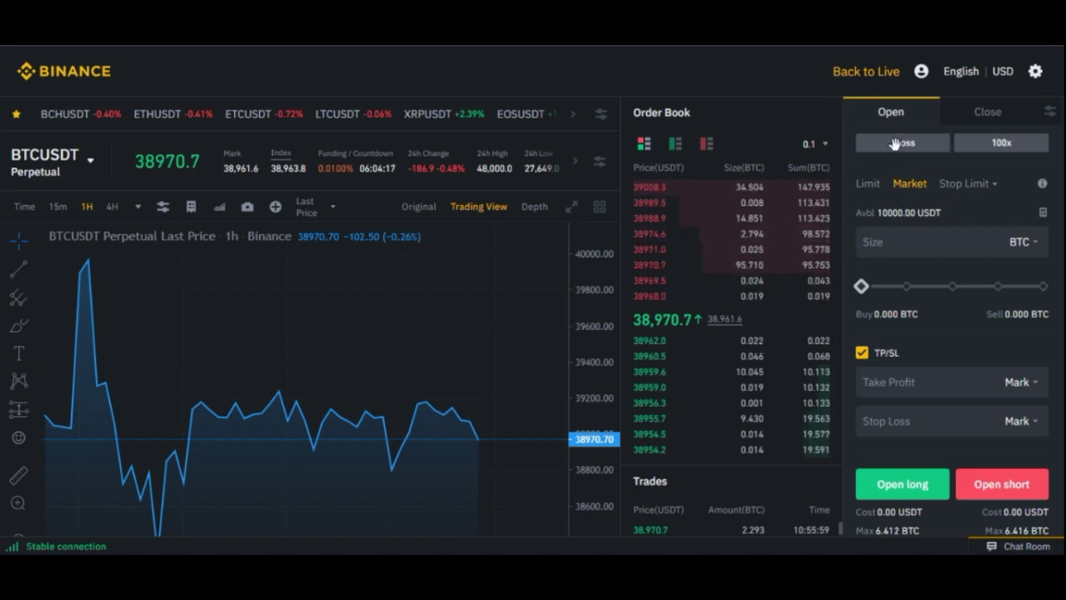
pyautogui.click(915, 147)
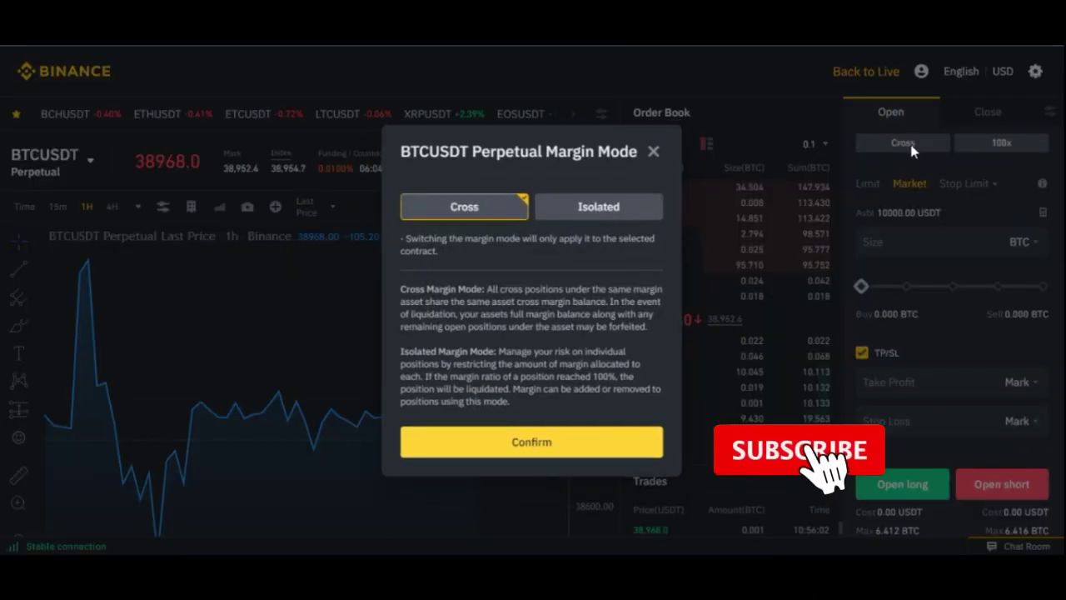
pyautogui.click(651, 150)
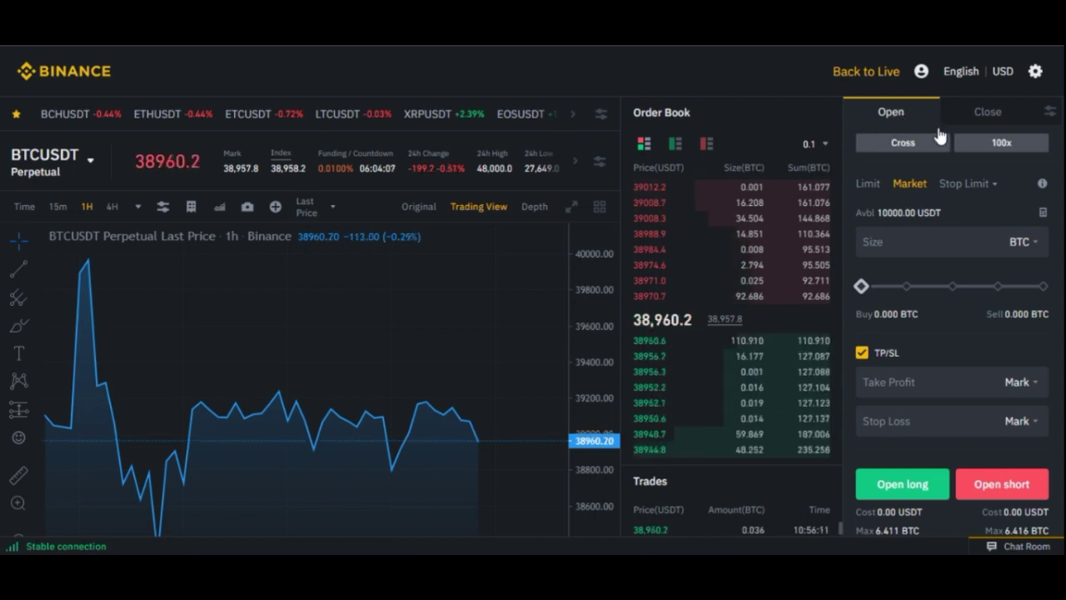
pyautogui.click(906, 145)
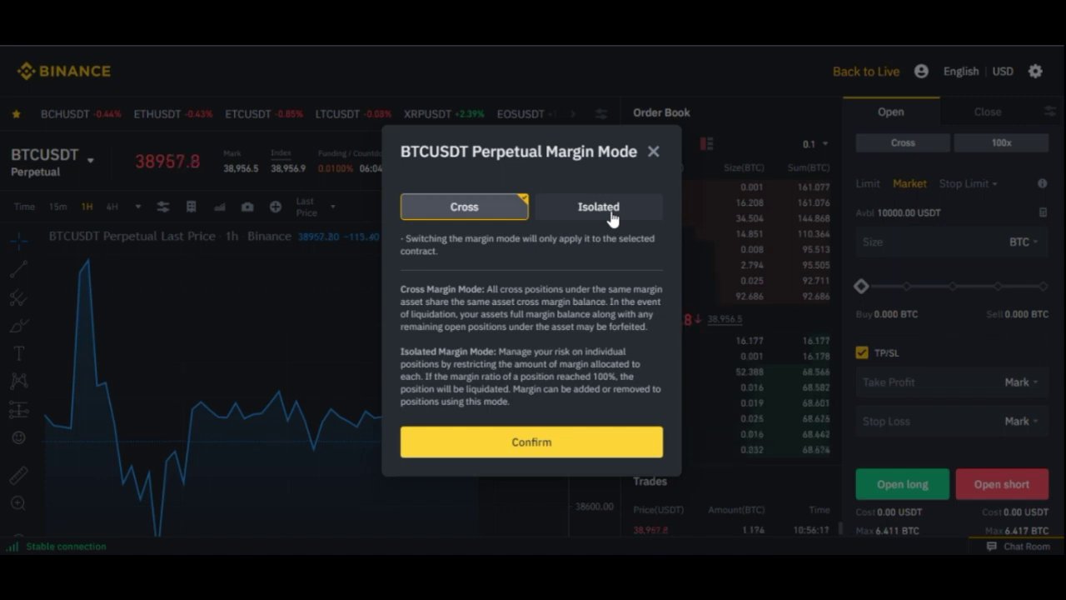
pyautogui.click(654, 152)
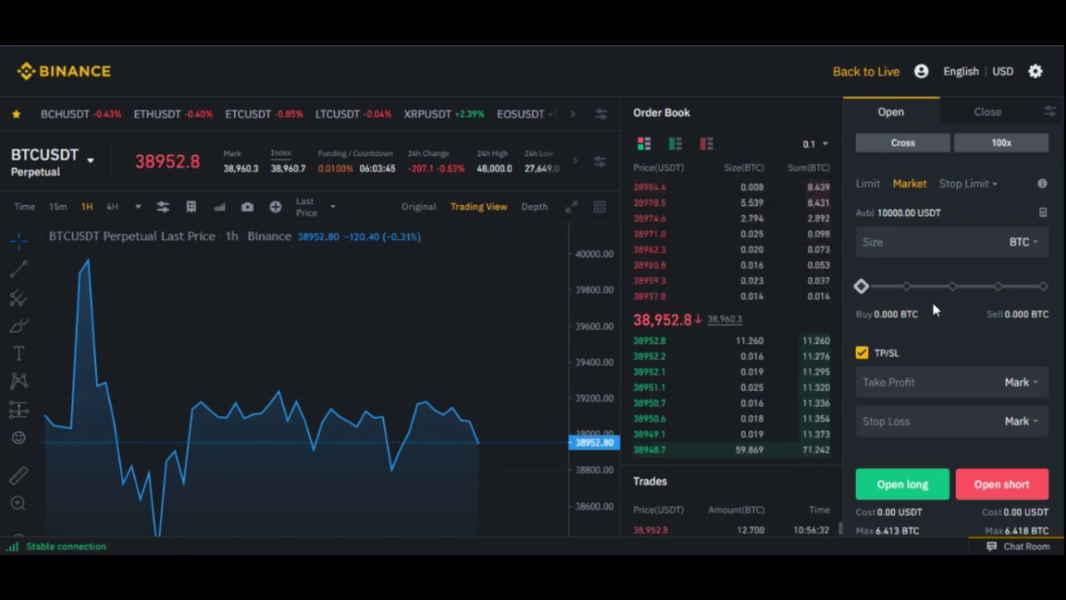
# Place a 1 BTC market long order on BTCUSDT
pyautogui.moveTo(884, 293)
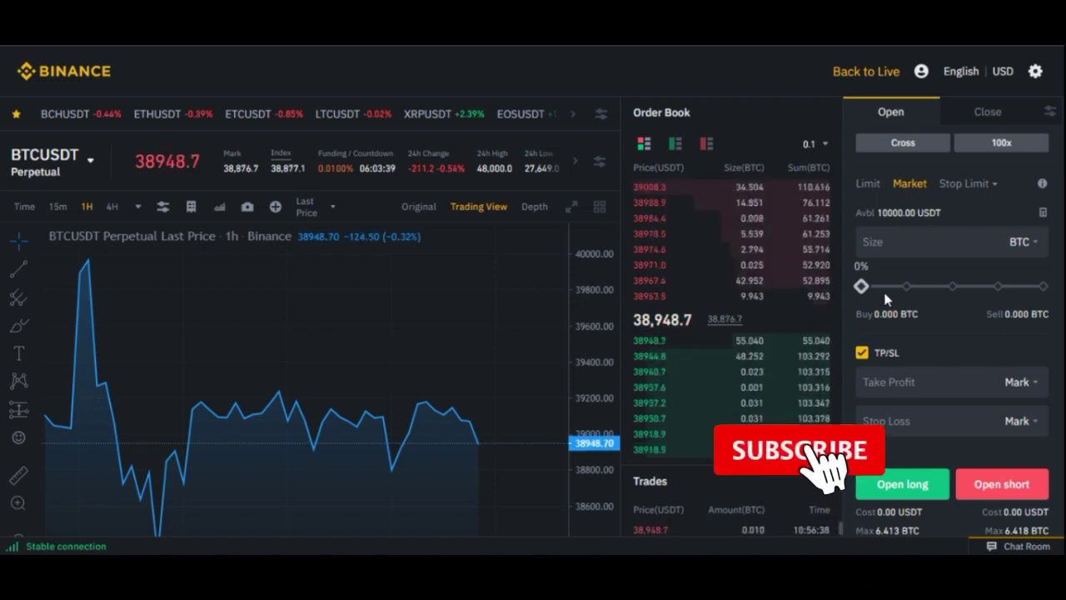
pyautogui.click(911, 244)
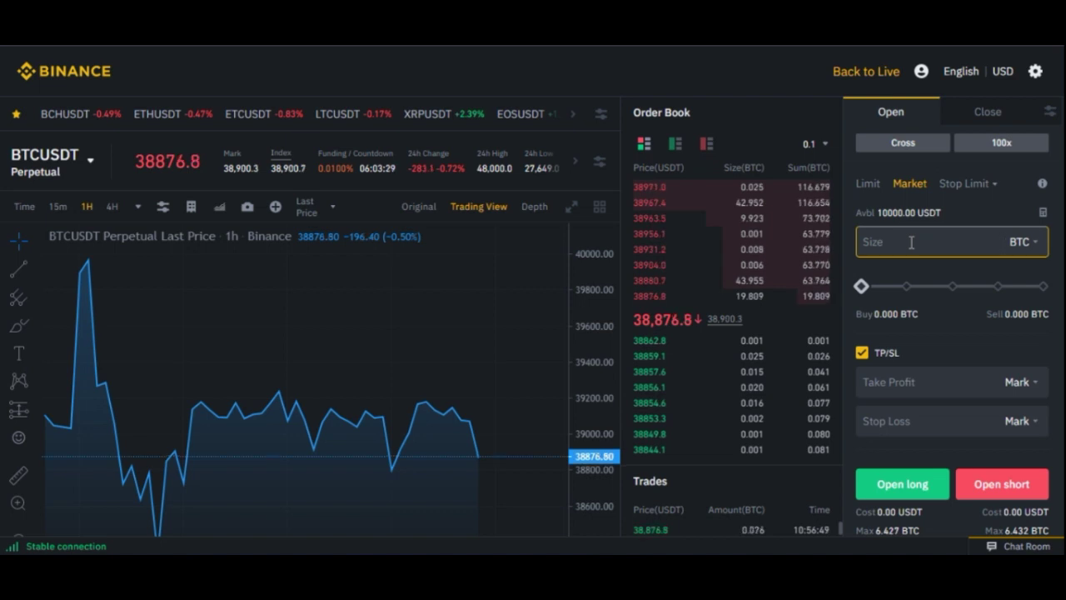
pyautogui.write('1')
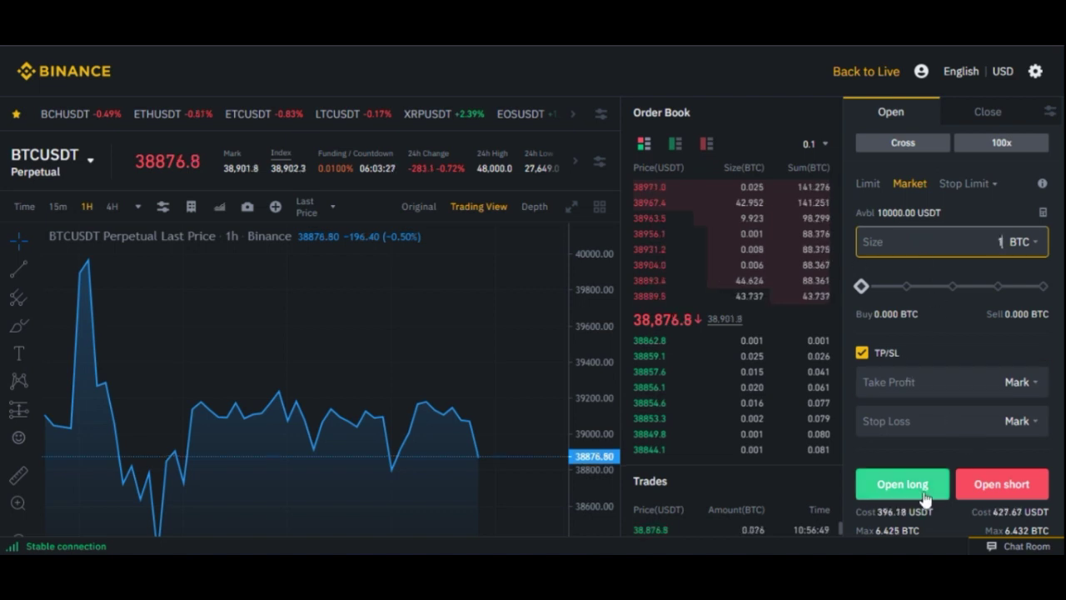
pyautogui.scroll(-3, 909, 456)
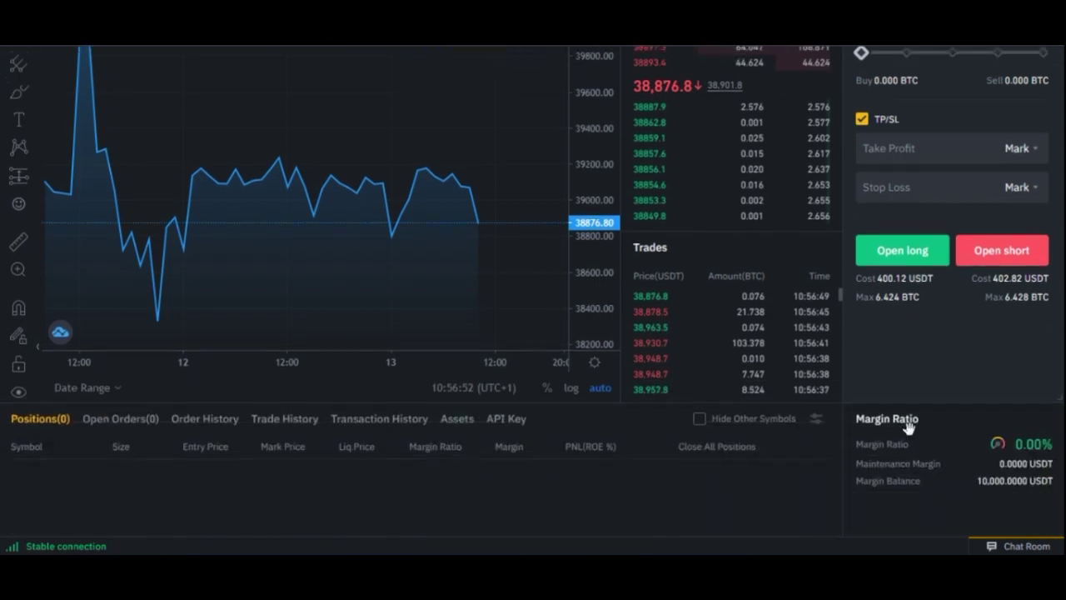
pyautogui.scroll(3, 907, 426)
pyautogui.scroll(-1, 930, 357)
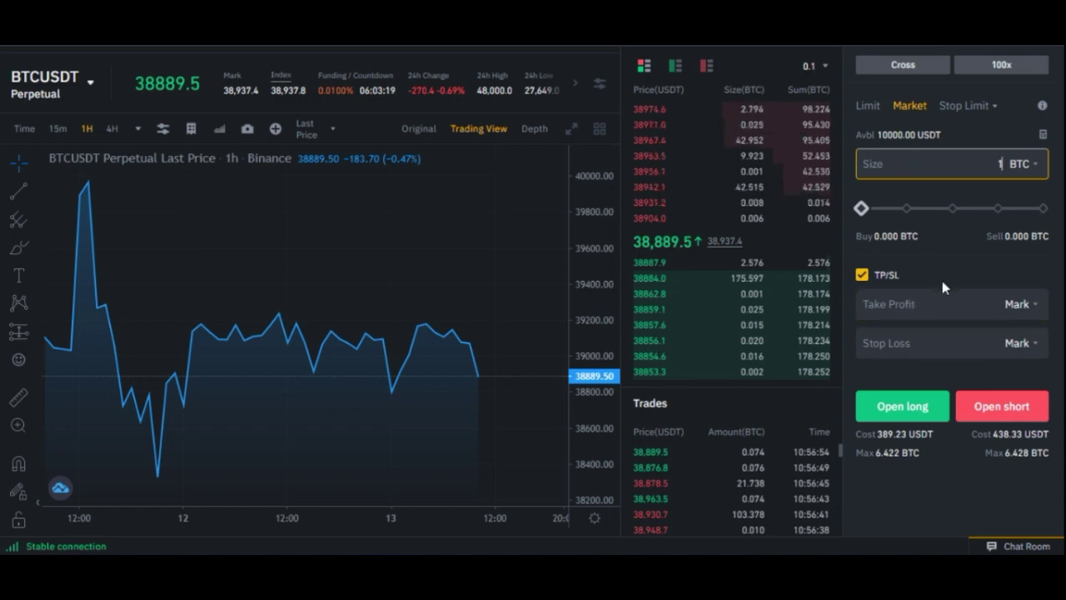
pyautogui.scroll(1, 936, 293)
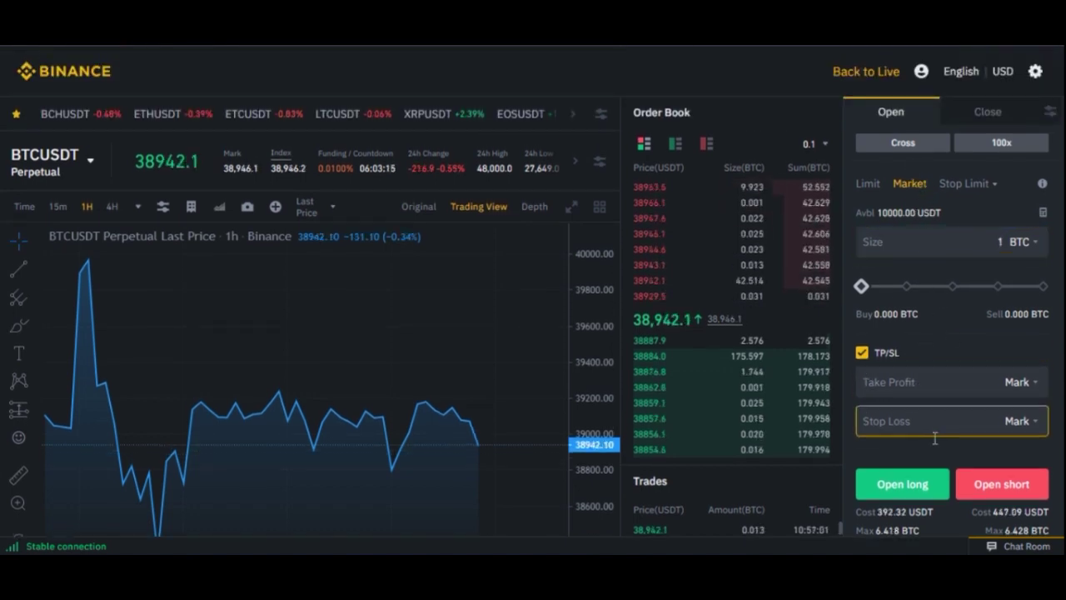
pyautogui.click(907, 483)
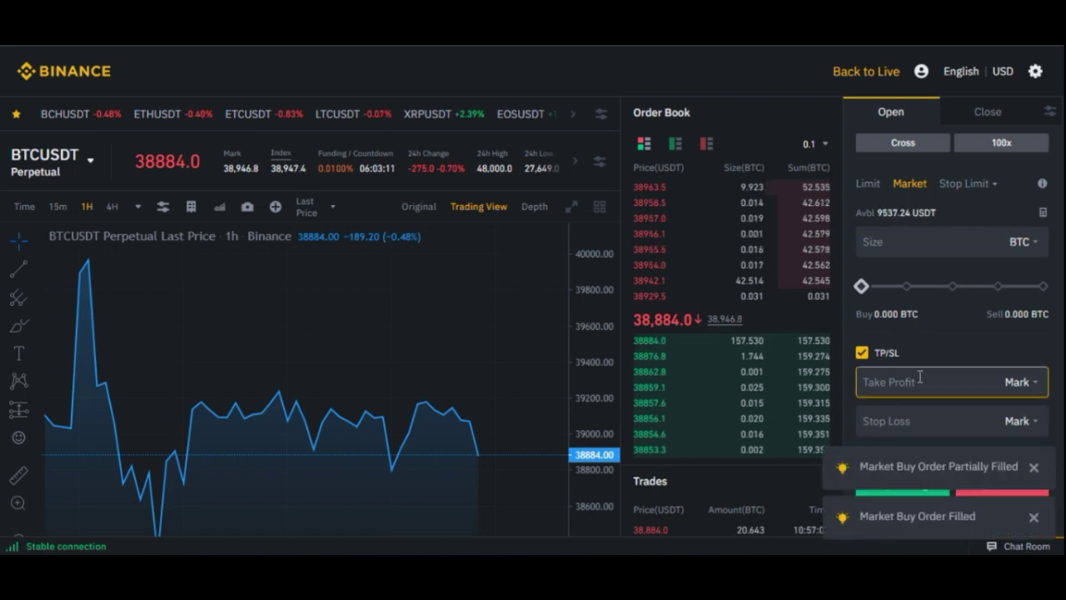
# Place a 1 BTC market short order on BTCUSDT
pyautogui.click(990, 240)
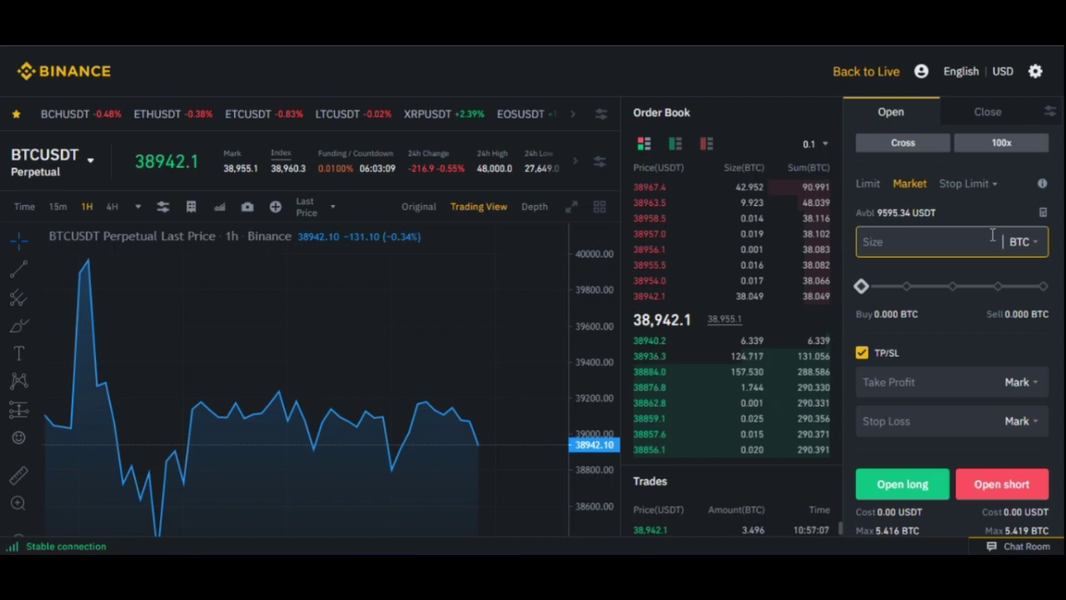
pyautogui.write('1')
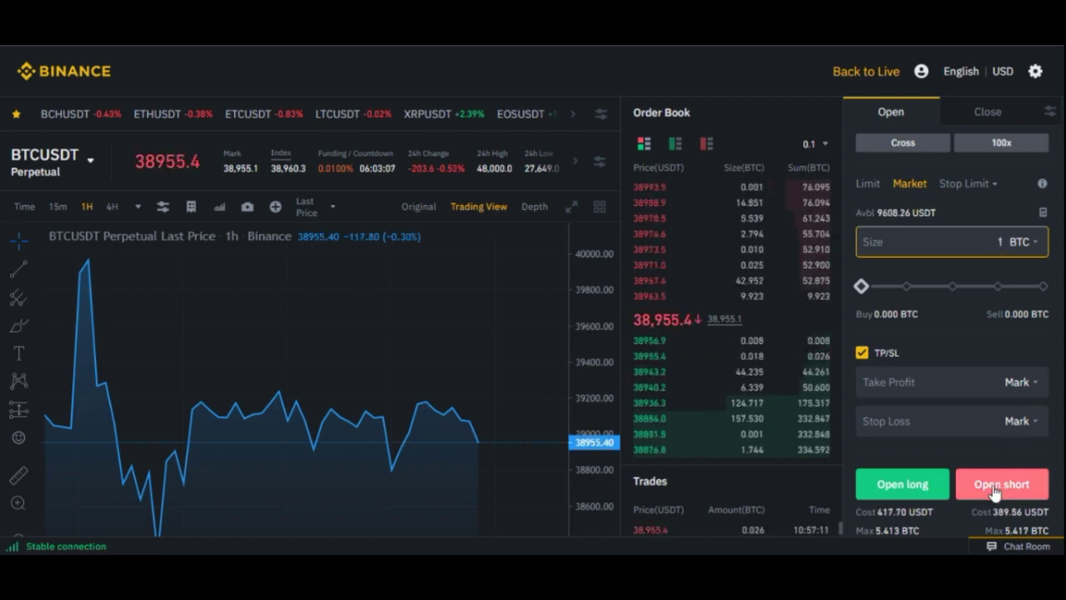
pyautogui.click(991, 484)
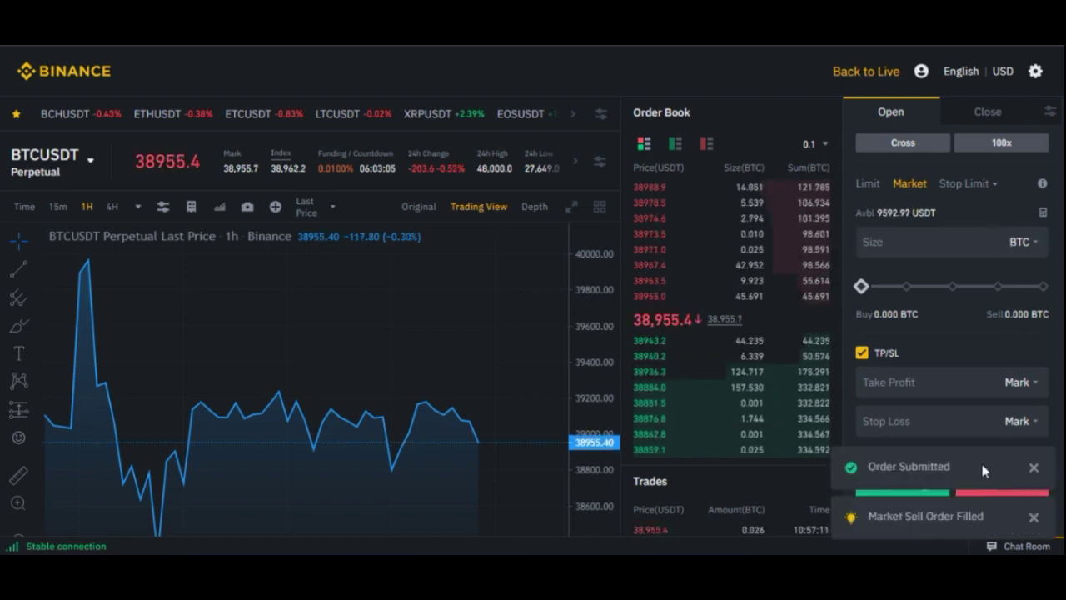
pyautogui.scroll(-5, 633, 479)
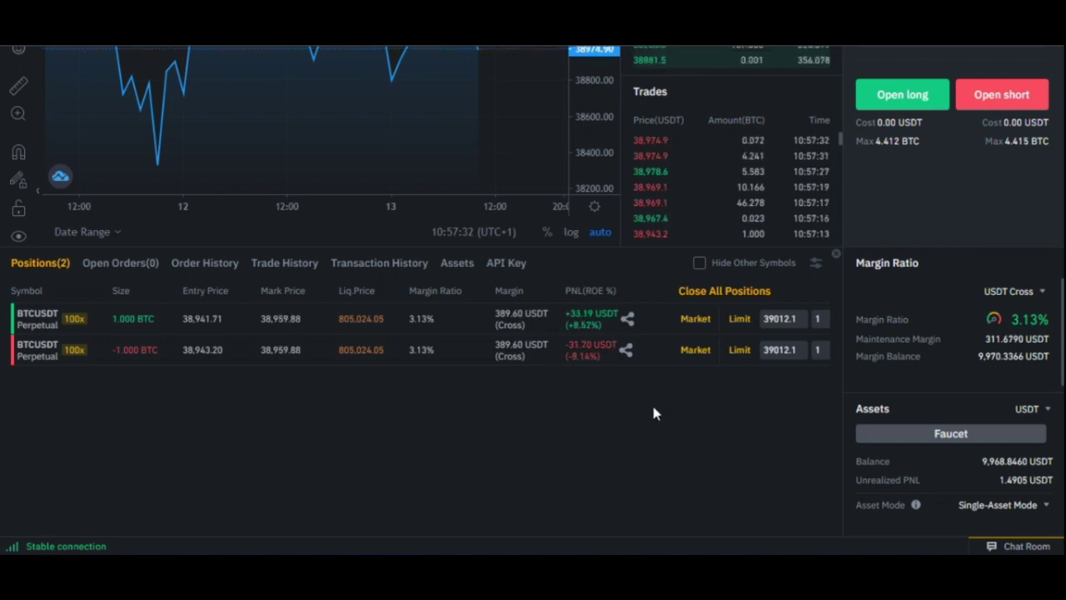
pyautogui.scroll(1, 655, 411)
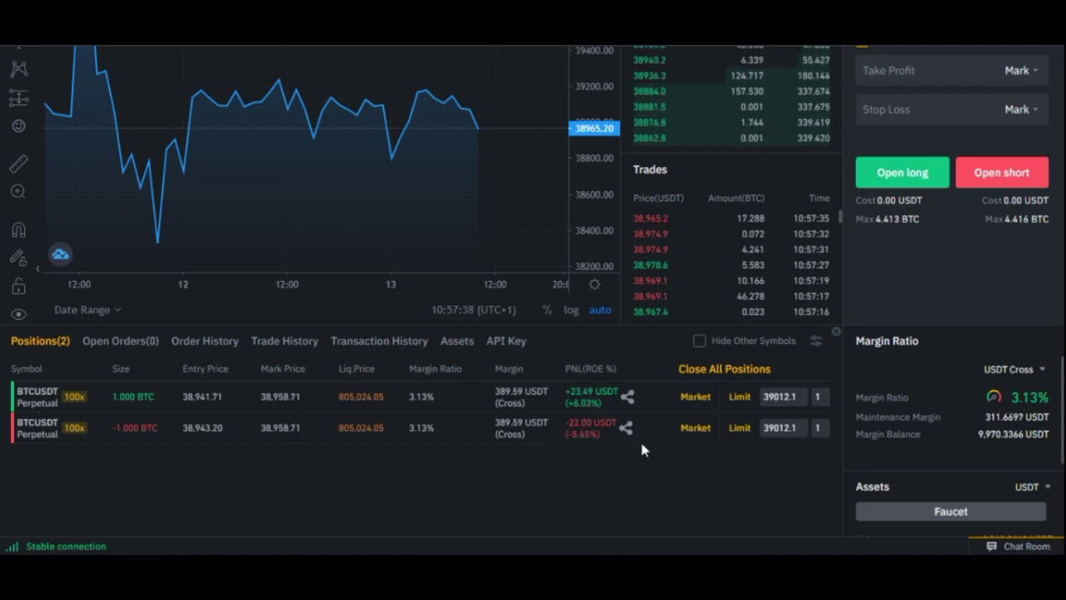
pyautogui.scroll(1, 677, 433)
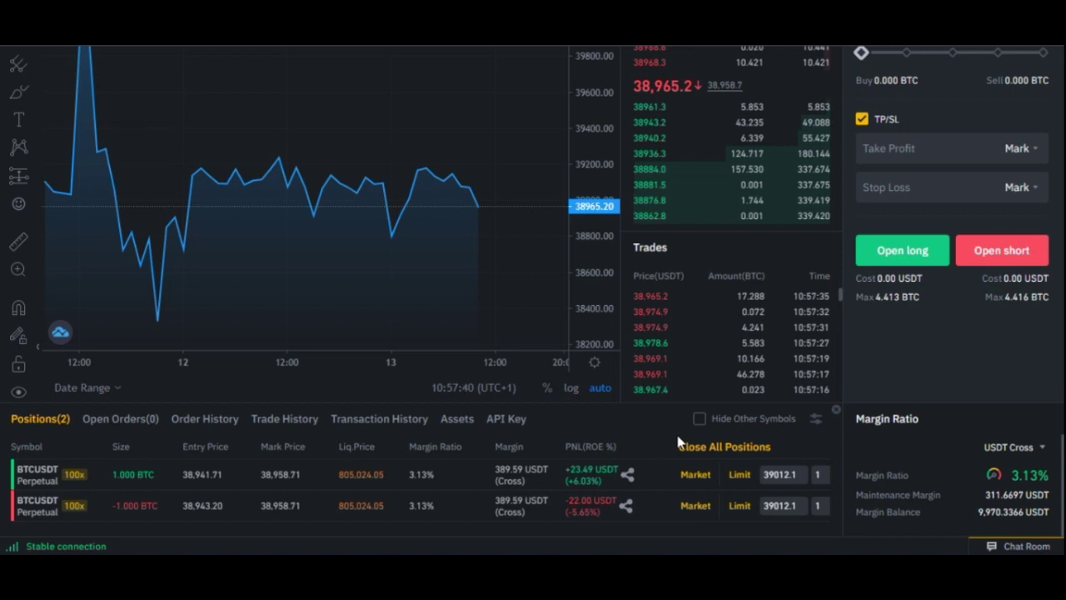
pyautogui.scroll(3, 773, 420)
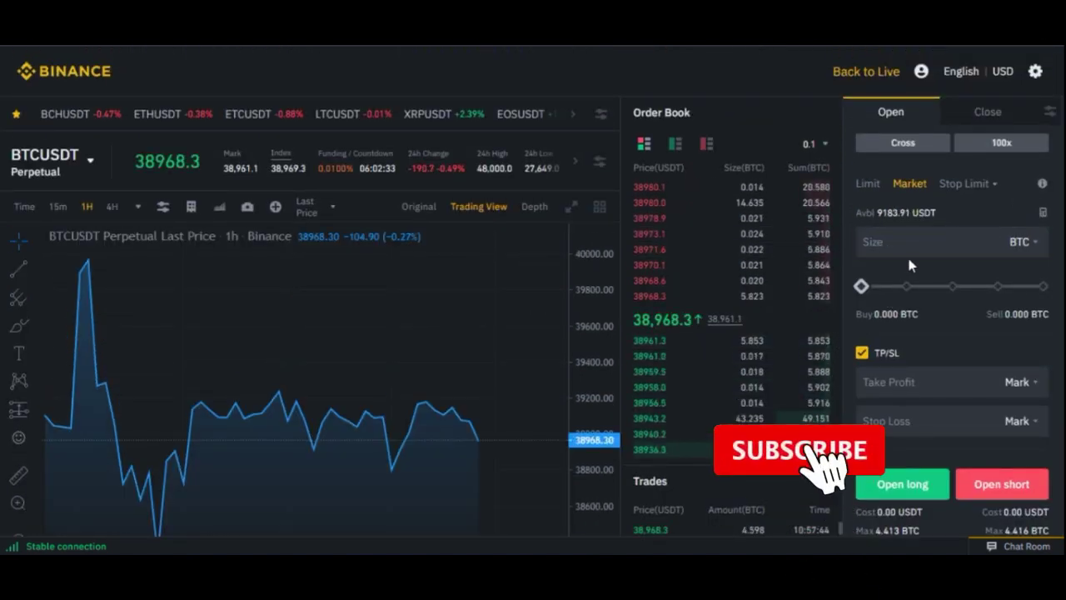
pyautogui.click(1002, 143)
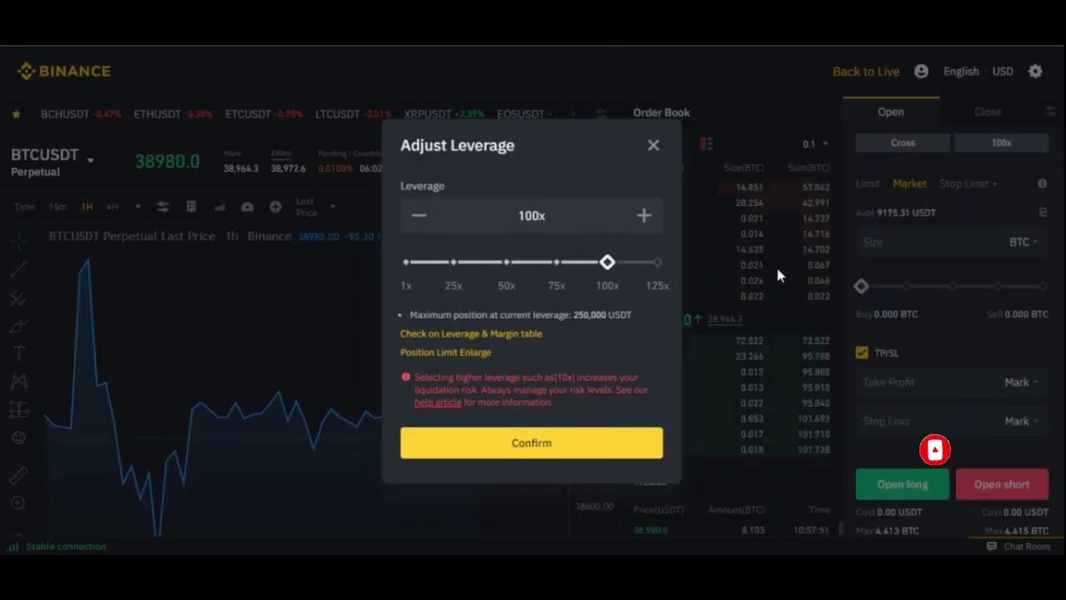
pyautogui.moveTo(608, 264); pyautogui.dragTo(670, 272)
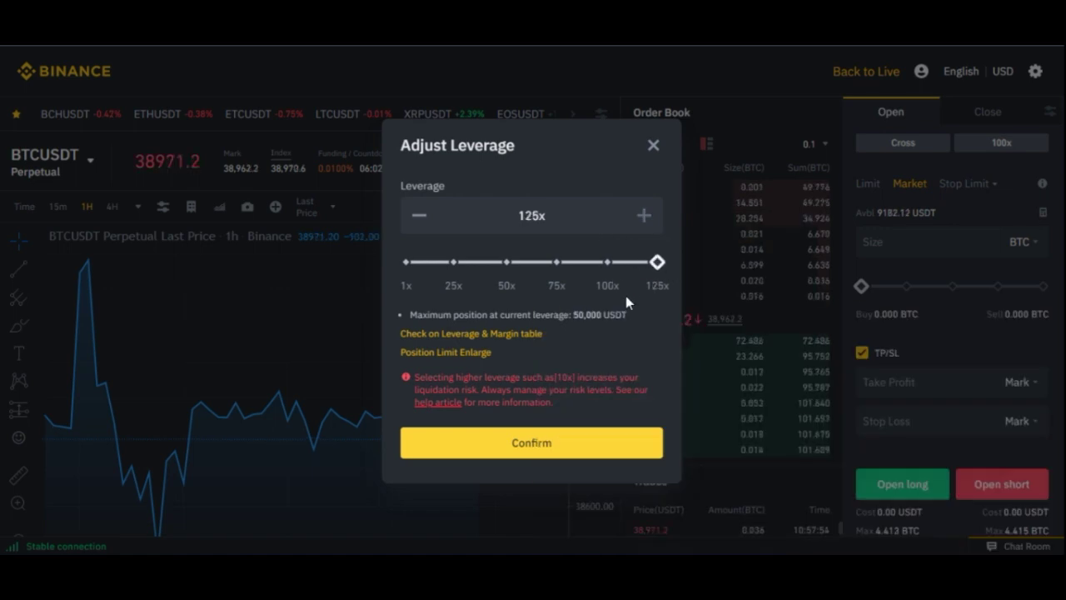
pyautogui.click(406, 263)
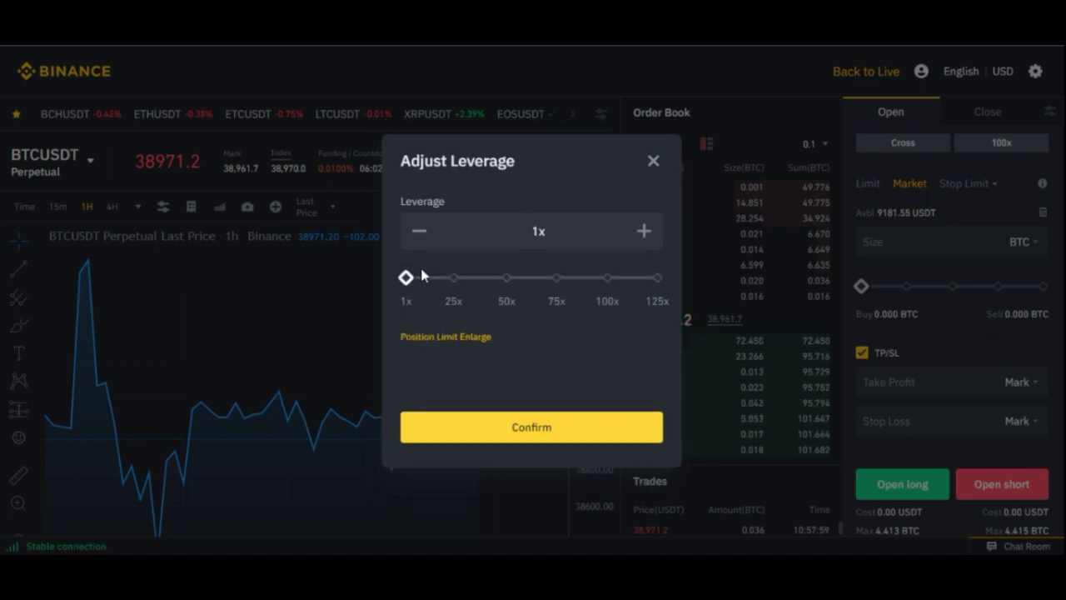
pyautogui.click(429, 278)
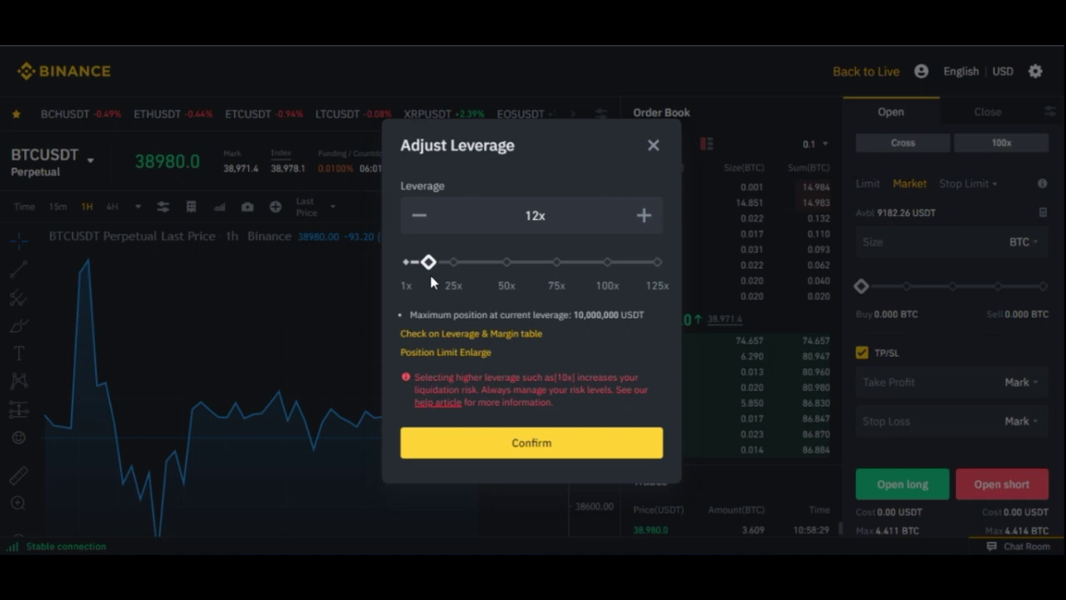
pyautogui.click(653, 145)
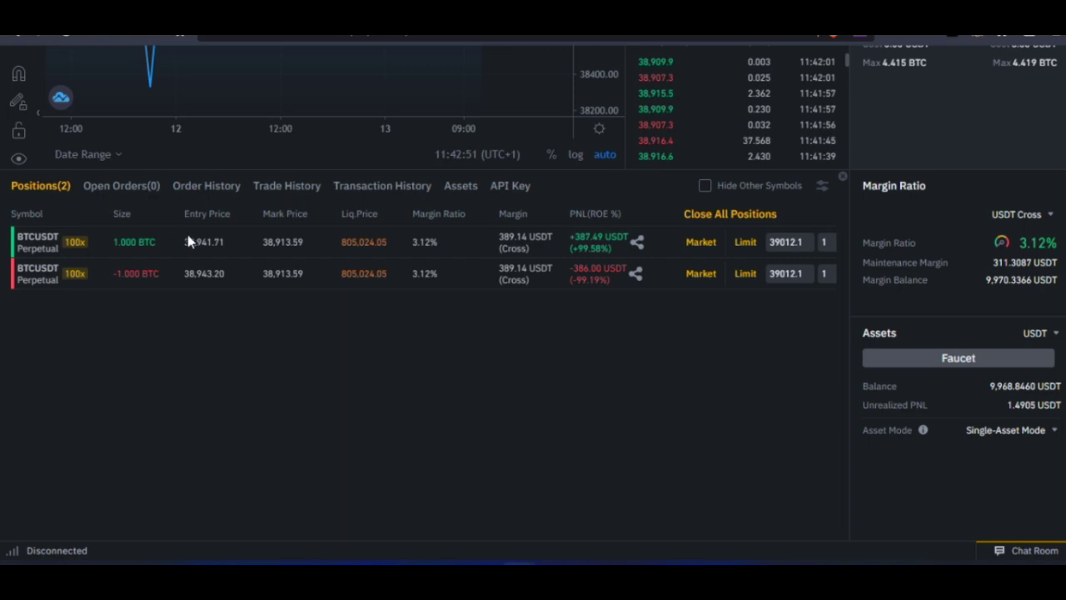
# Highlight the long position's 1.000 BTC size and its margin amount
pyautogui.moveTo(113, 242); pyautogui.dragTo(146, 241)
pyautogui.moveTo(498, 236); pyautogui.dragTo(517, 234)
pyautogui.click(517, 236)
# Show the USDⓈ-M perpetual symbol list from the BTCUSDT title
pyautogui.scroll(5, 1010, 298)
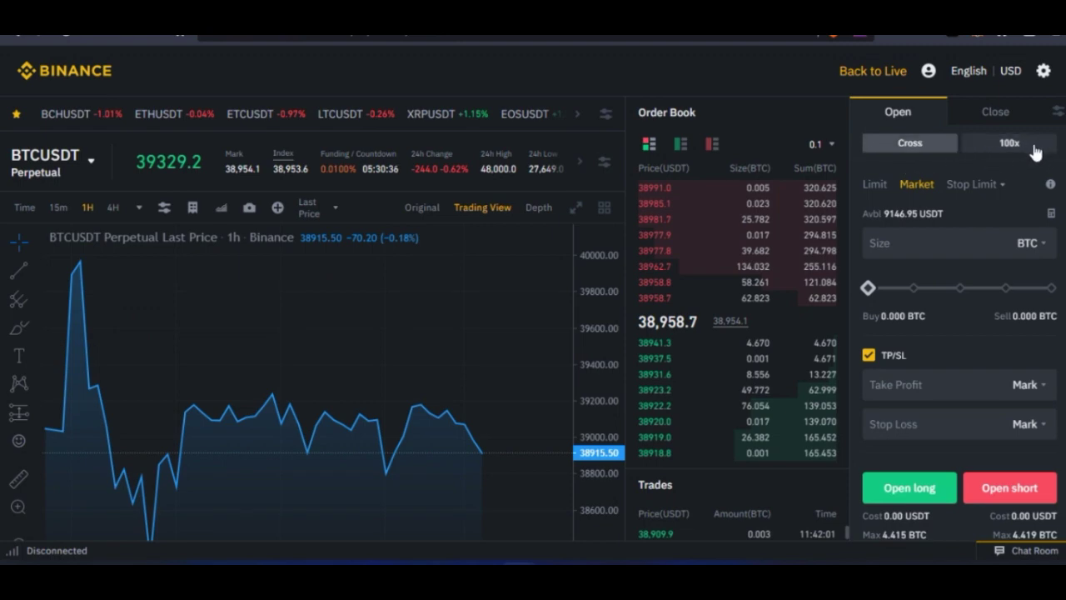
pyautogui.scroll(-5, 768, 432)
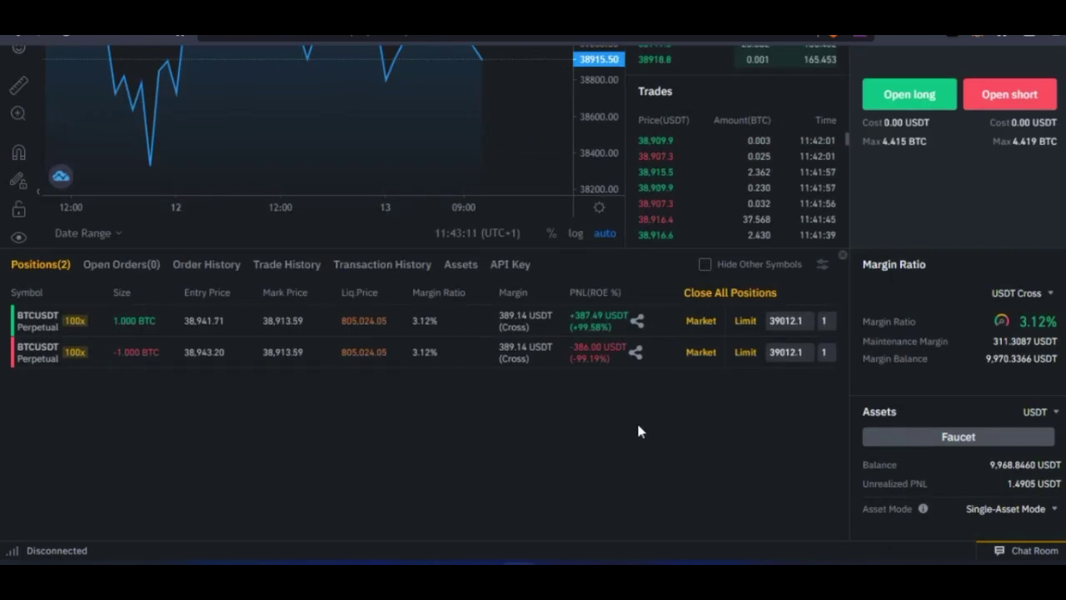
pyautogui.scroll(5, 828, 310)
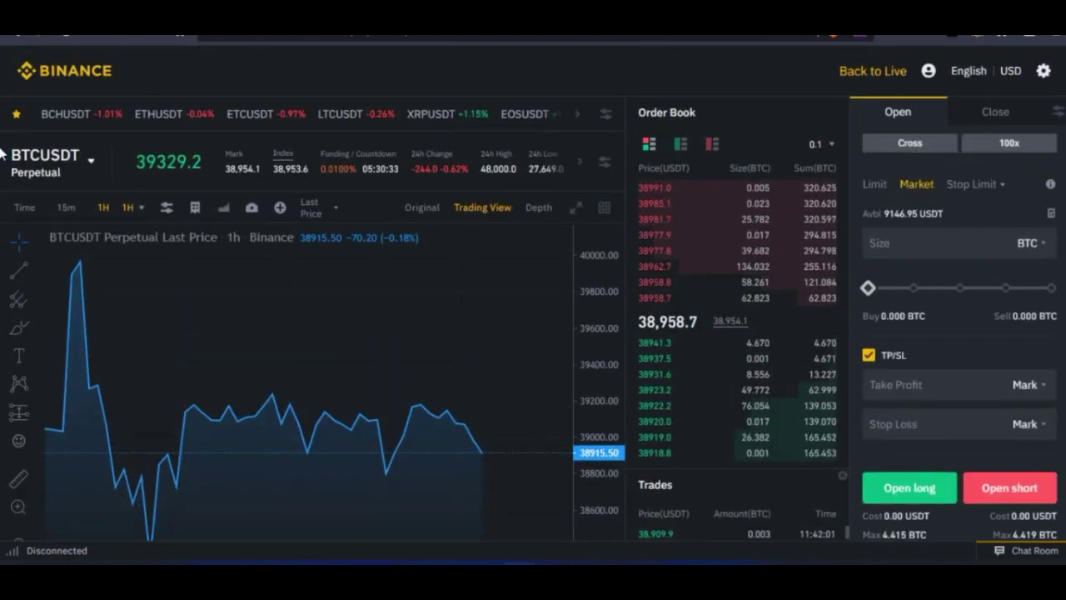
pyautogui.moveTo(25, 155)
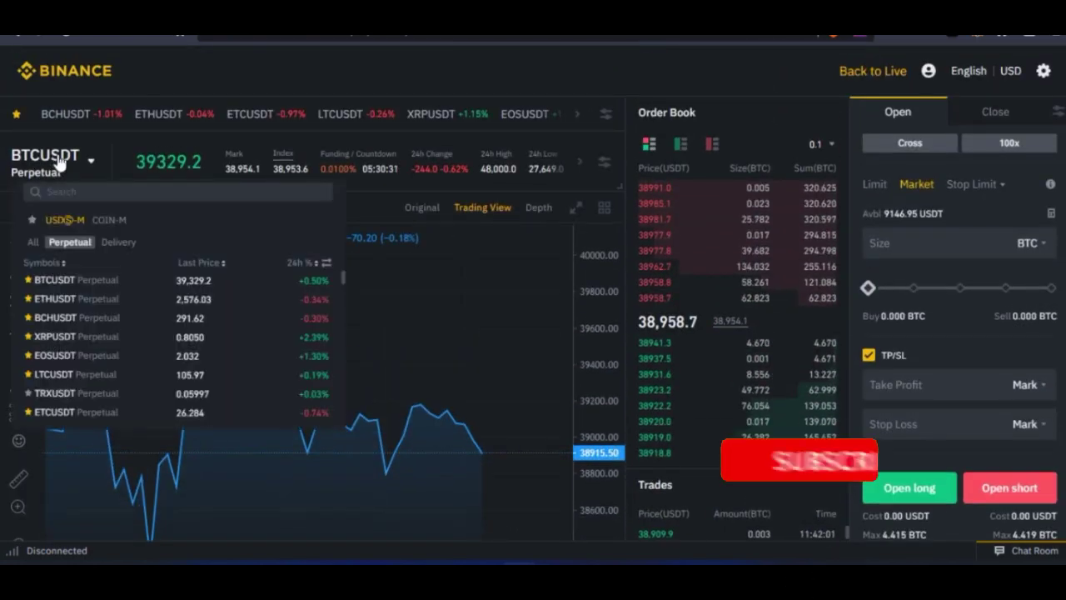
# Switch the trading pair to ETHUSDT perpetual
pyautogui.click(57, 301)
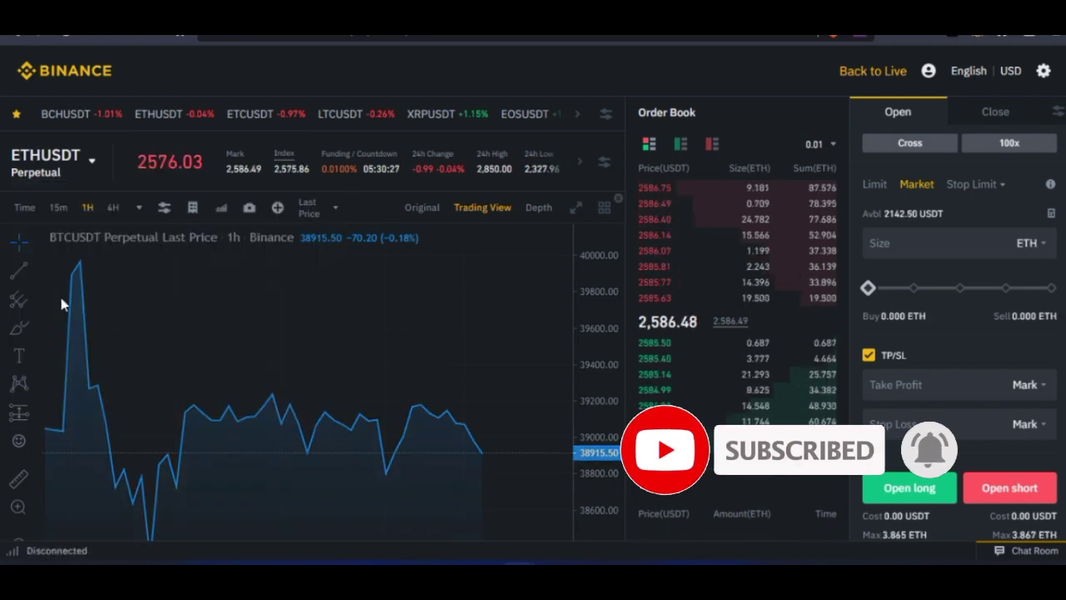
pyautogui.scroll(-5, 304, 433)
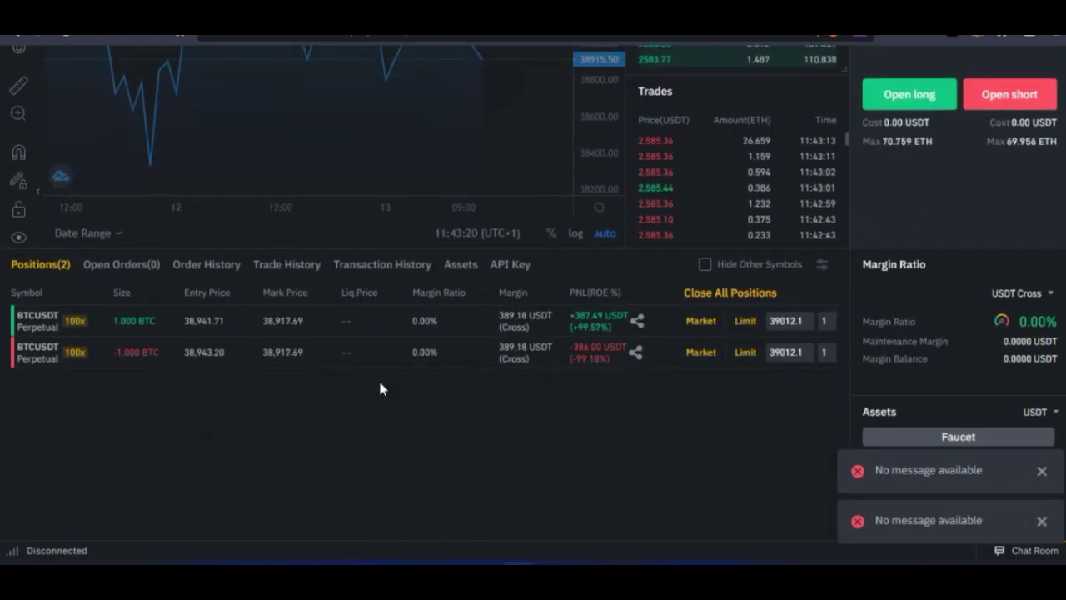
pyautogui.scroll(5, 942, 338)
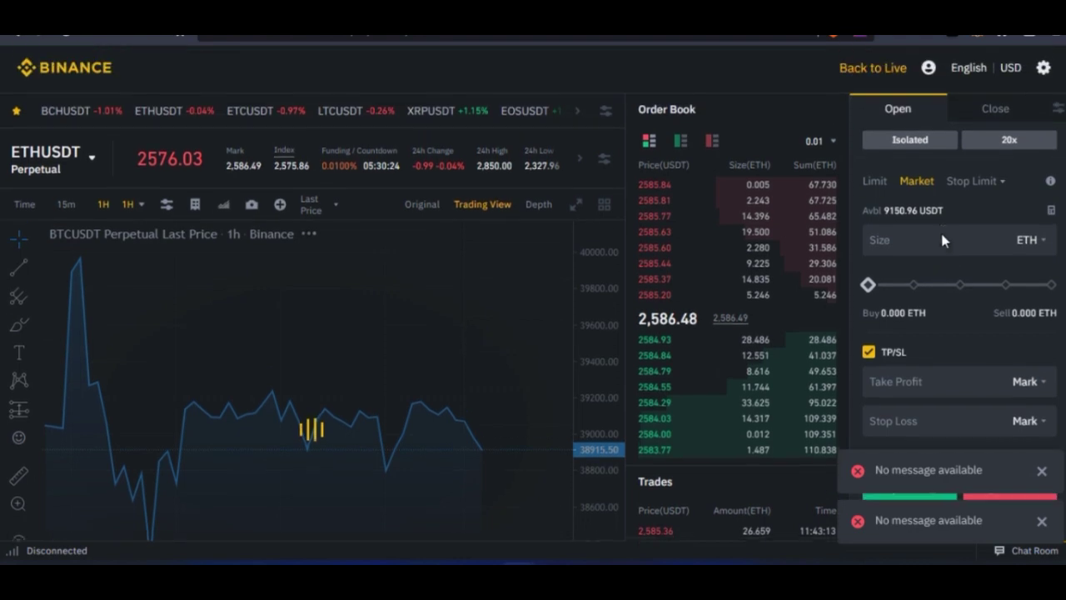
# Lower ETHUSDT's isolated leverage from 20x to 10x and confirm
pyautogui.click(1011, 140)
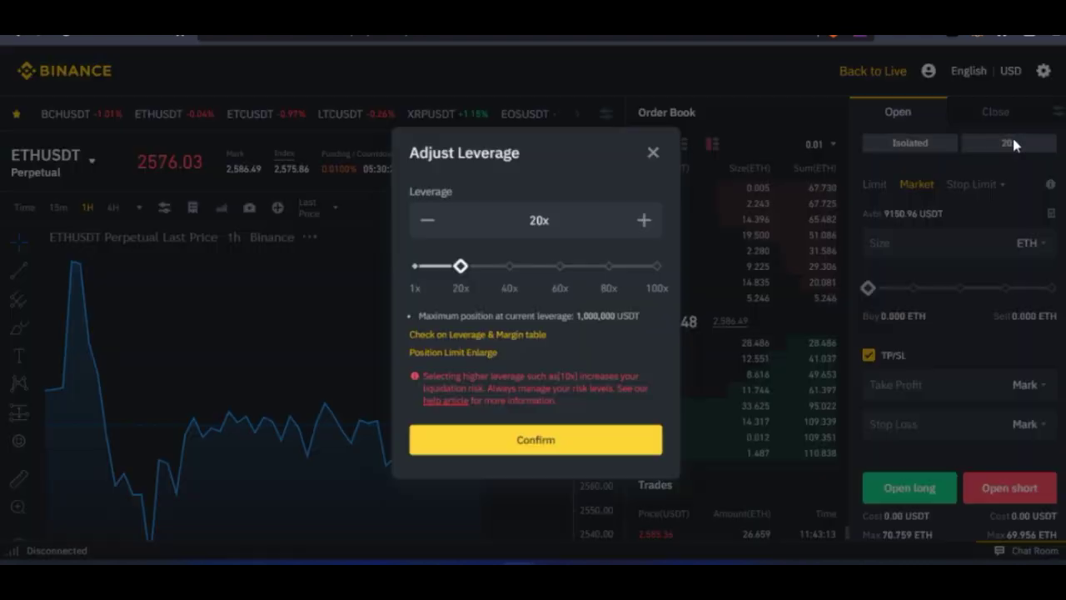
pyautogui.moveTo(456, 265); pyautogui.dragTo(432, 265)
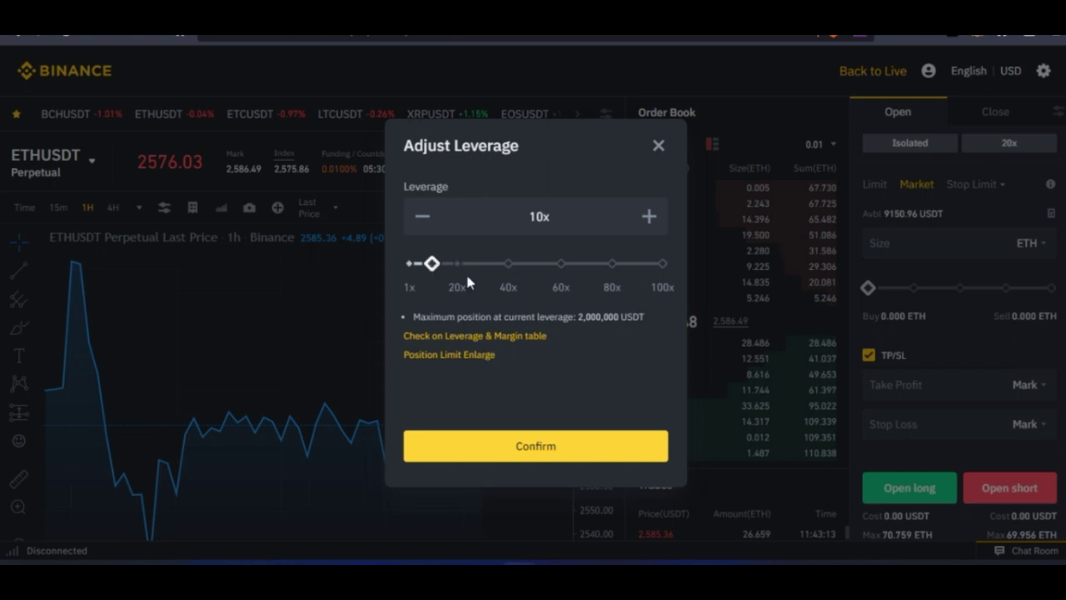
pyautogui.click(540, 447)
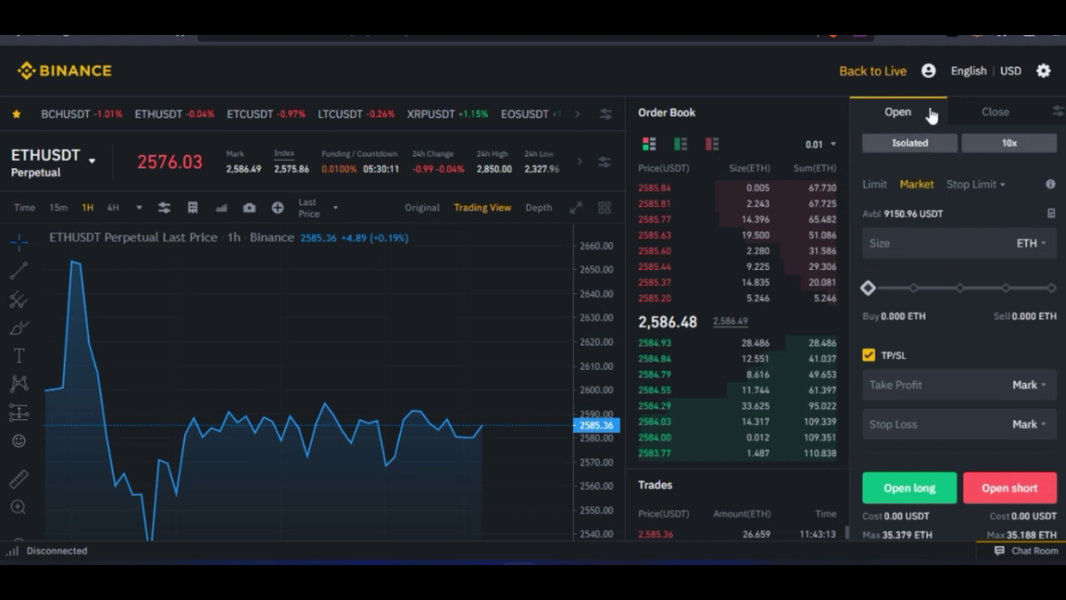
# Enter 0.1 ETH as the ETHUSDT market order size, correcting the earlier 1 and 0.01 entries
pyautogui.scroll(-1, 911, 270)
pyautogui.scroll(-5, 911, 275)
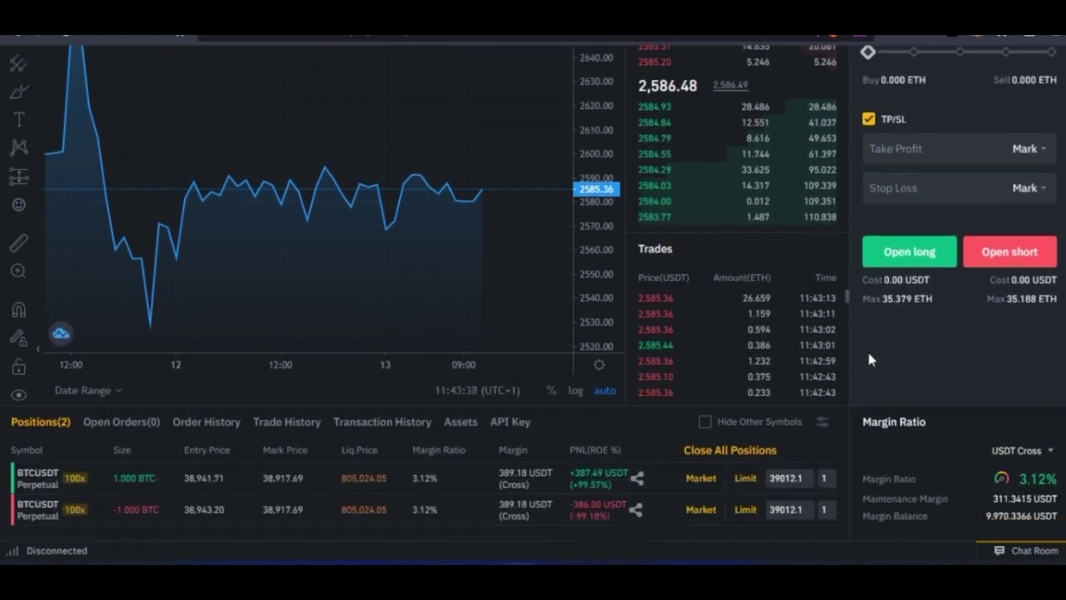
pyautogui.scroll(5, 866, 348)
pyautogui.click(985, 243)
pyautogui.write('1')
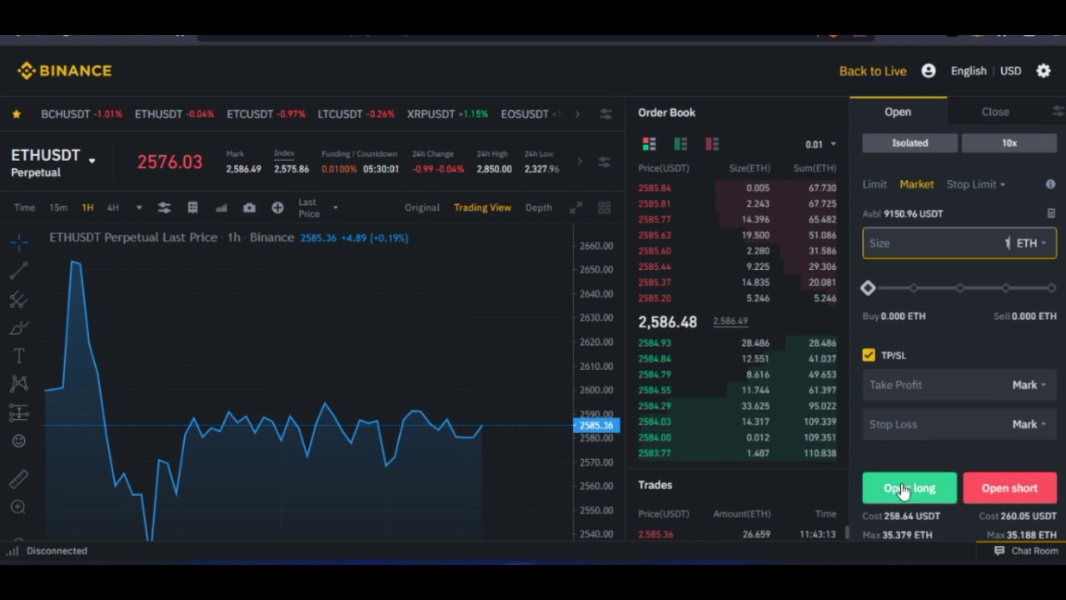
pyautogui.scroll(-1, 895, 475)
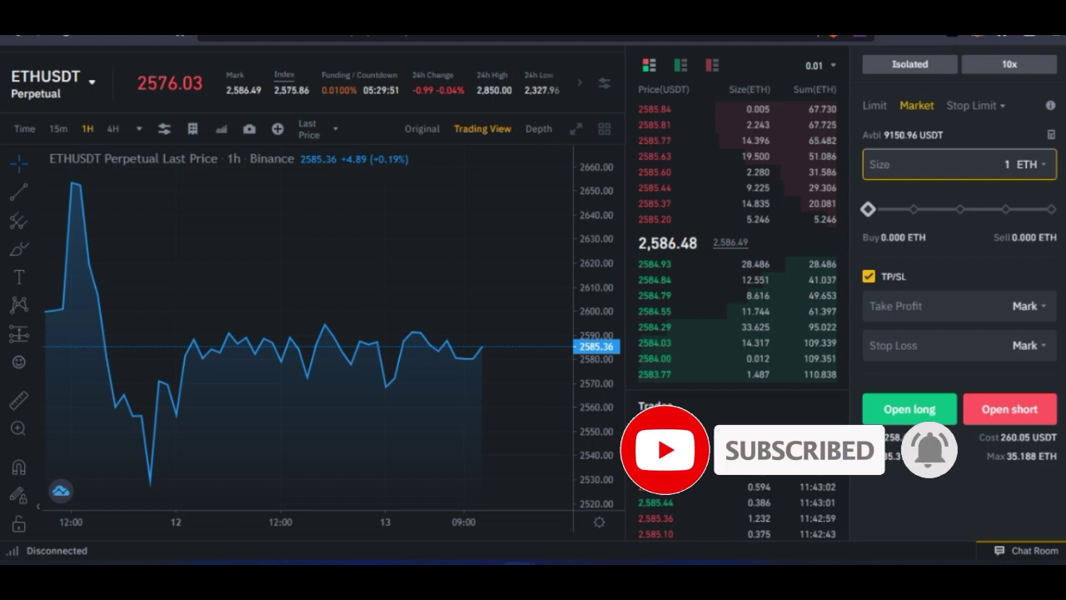
pyautogui.click(936, 345)
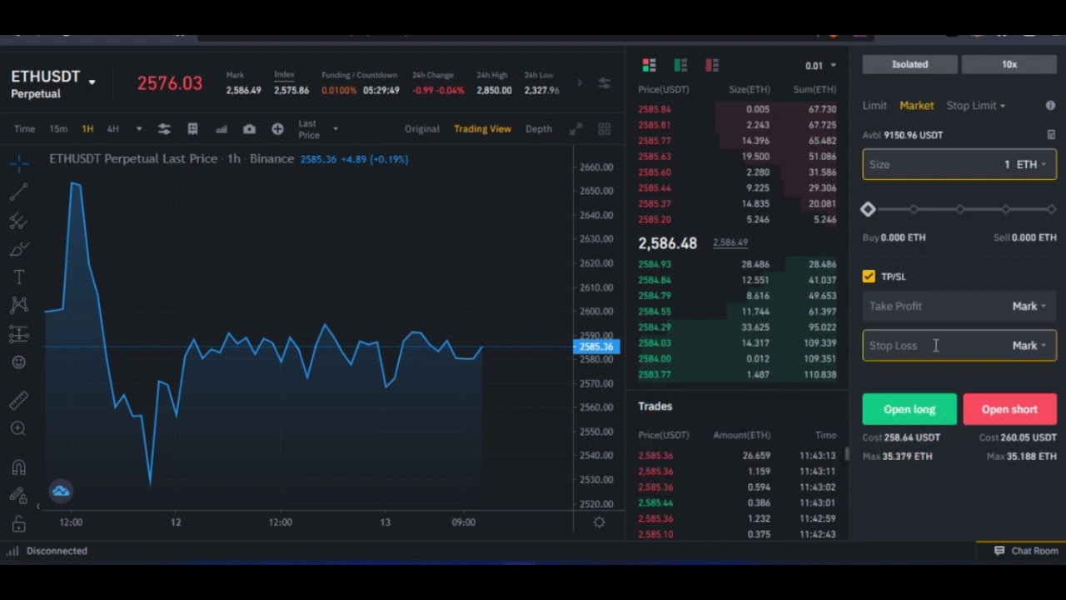
pyautogui.press('BackSpace')
pyautogui.write('0')
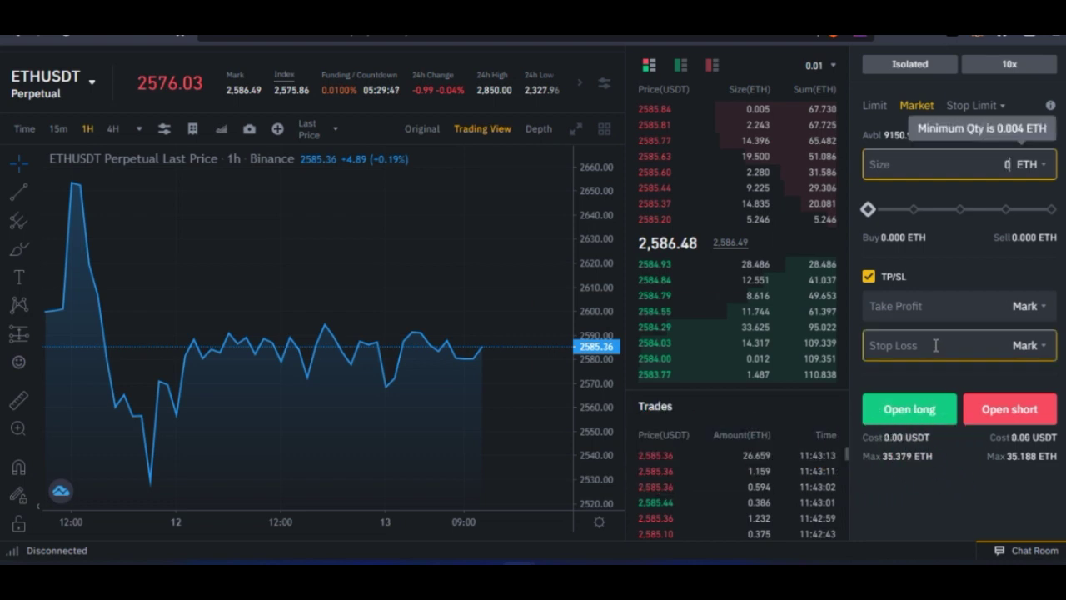
pyautogui.write('.01')
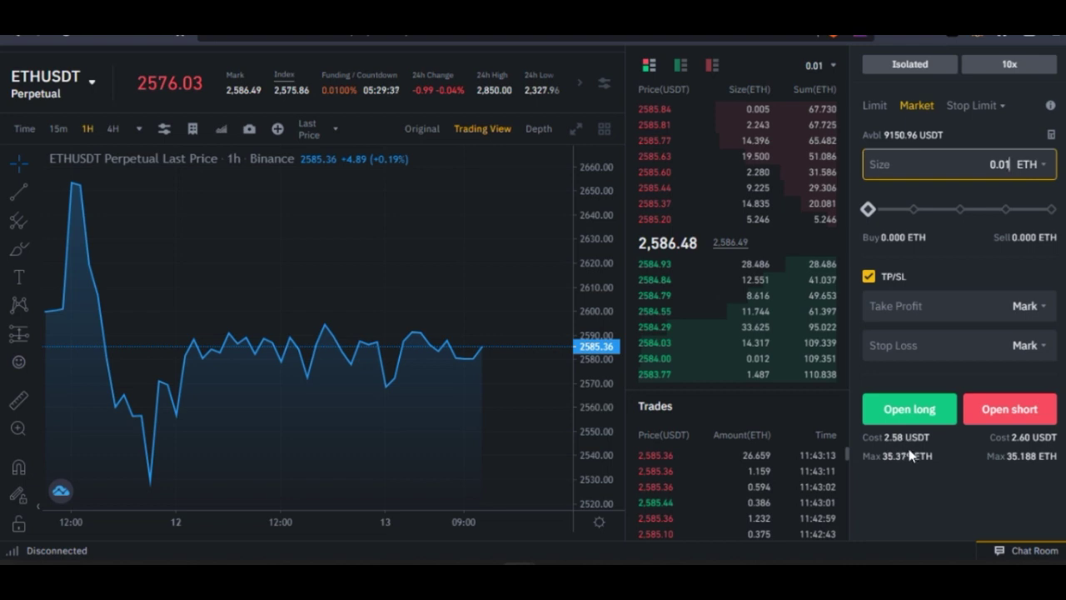
pyautogui.press('BackSpace')
pyautogui.press('BackSpace')
pyautogui.write('1')
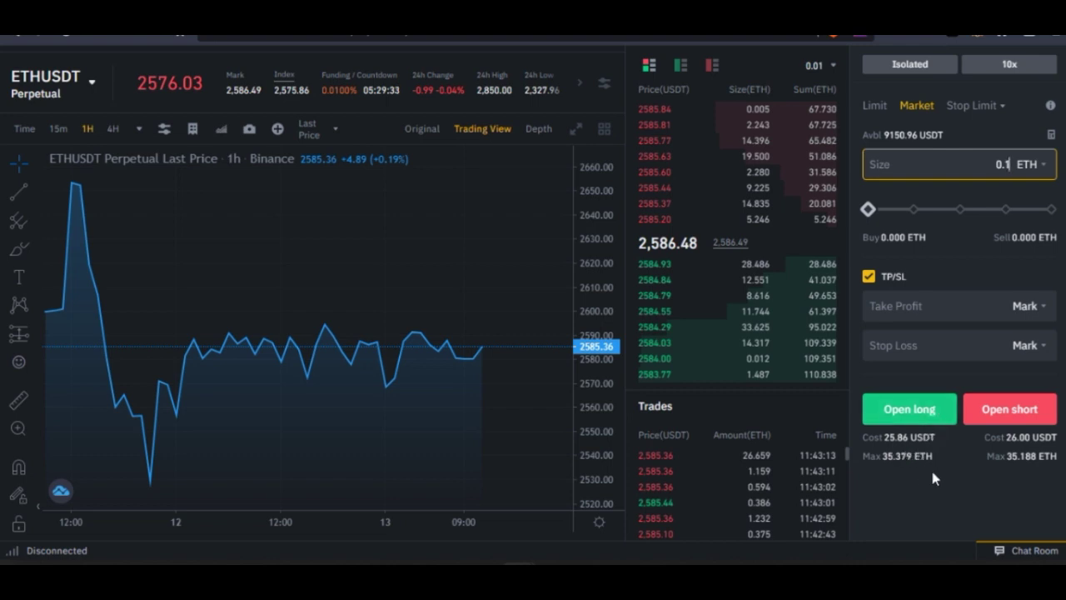
pyautogui.scroll(-3, 898, 457)
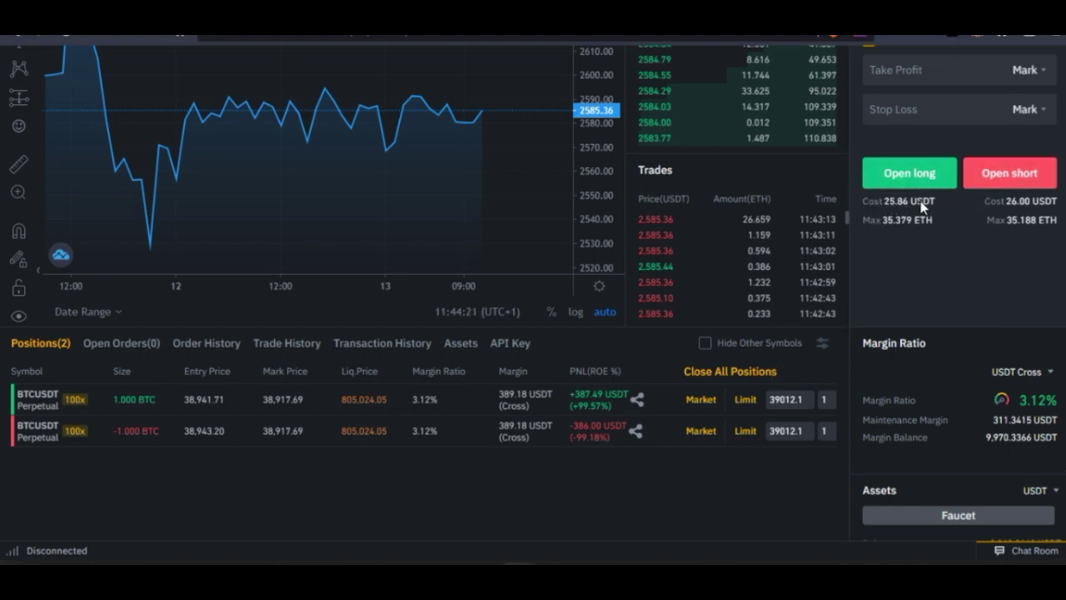
pyautogui.scroll(1, 913, 249)
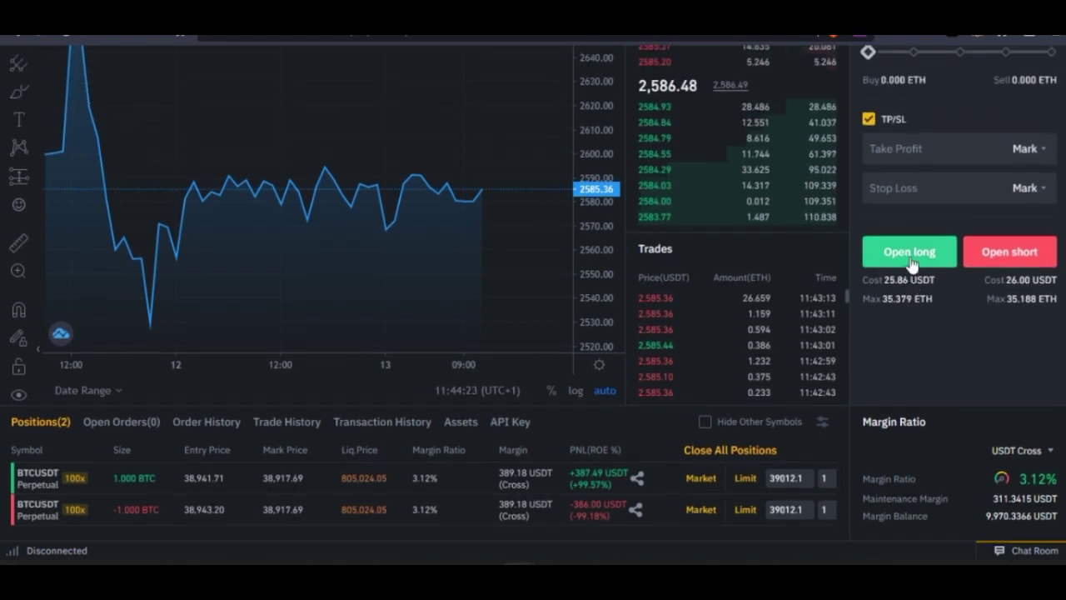
pyautogui.click(909, 151)
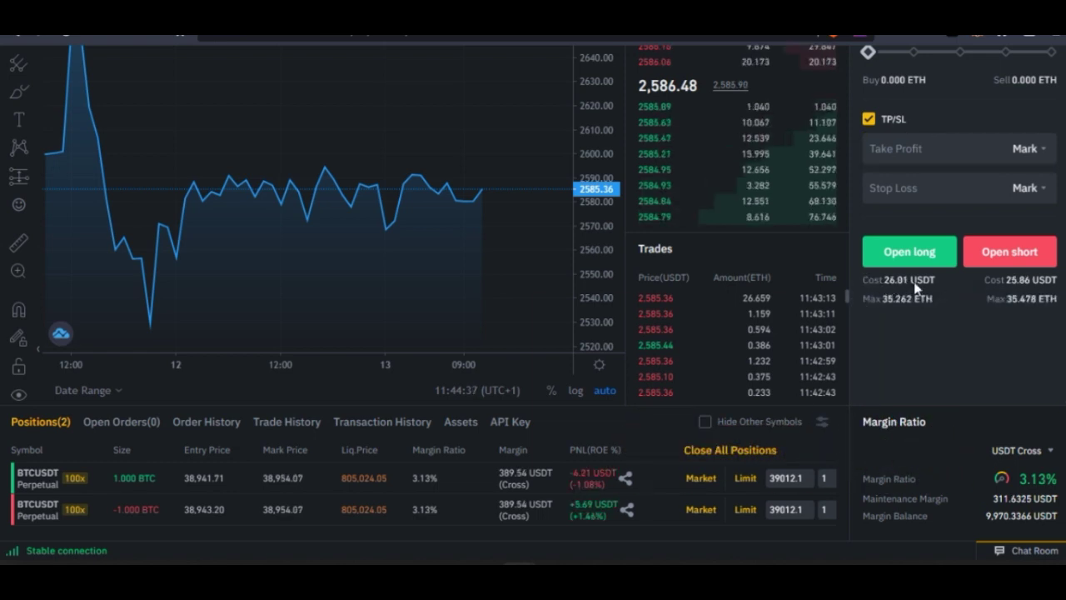
pyautogui.scroll(3, 920, 337)
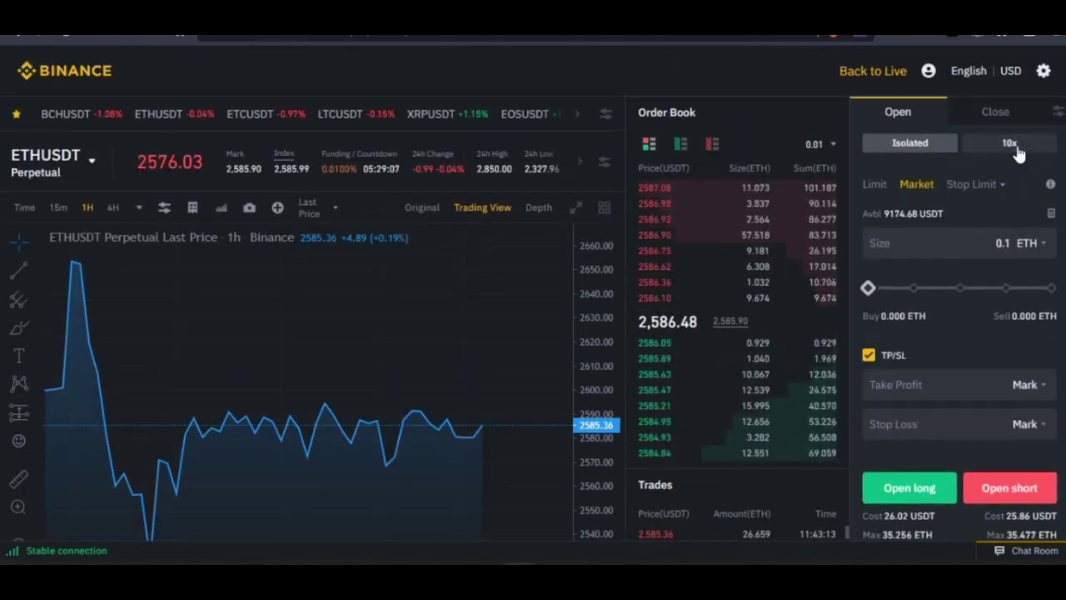
pyautogui.scroll(-4, 944, 325)
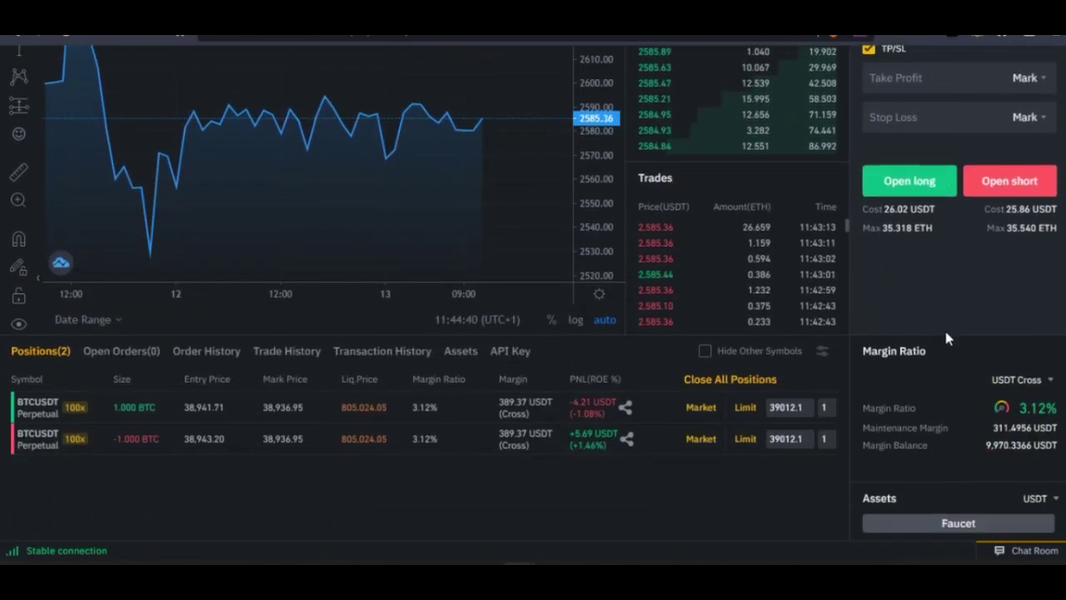
pyautogui.moveTo(910, 403)
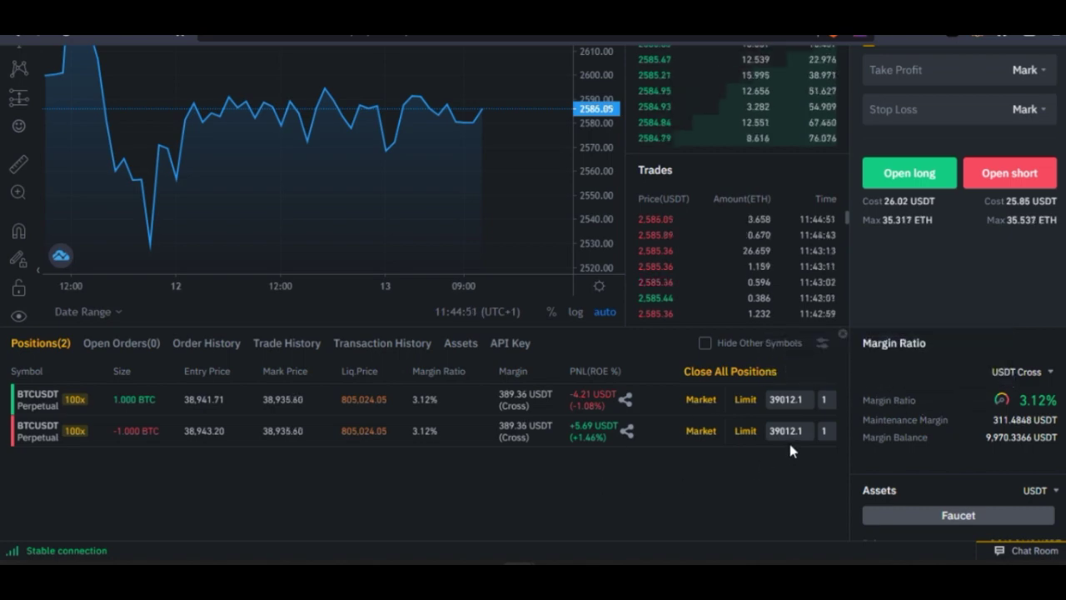
pyautogui.scroll(2, 792, 443)
pyautogui.scroll(2, 854, 424)
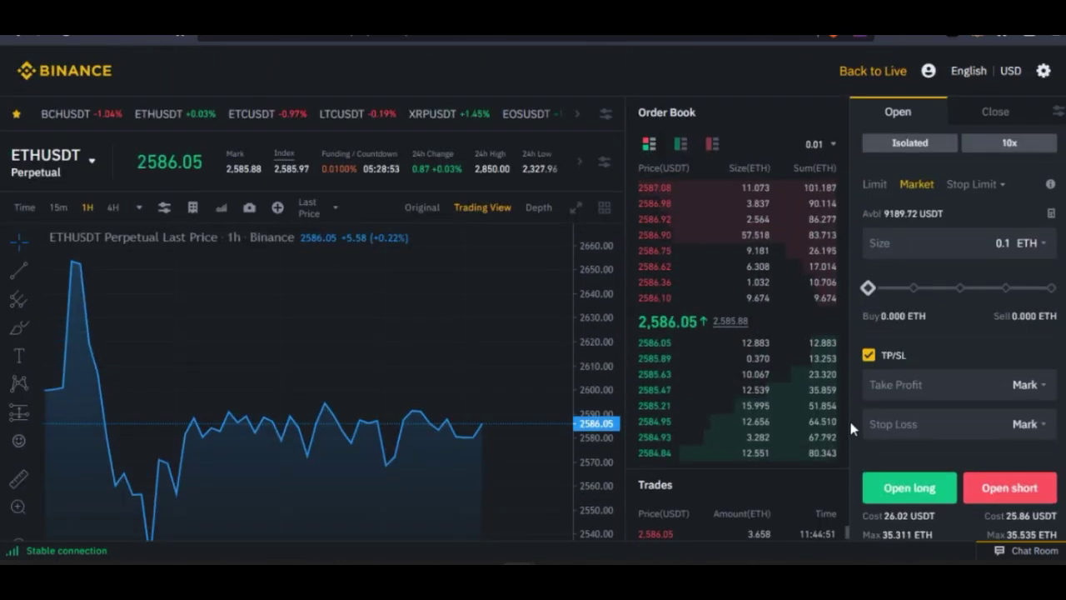